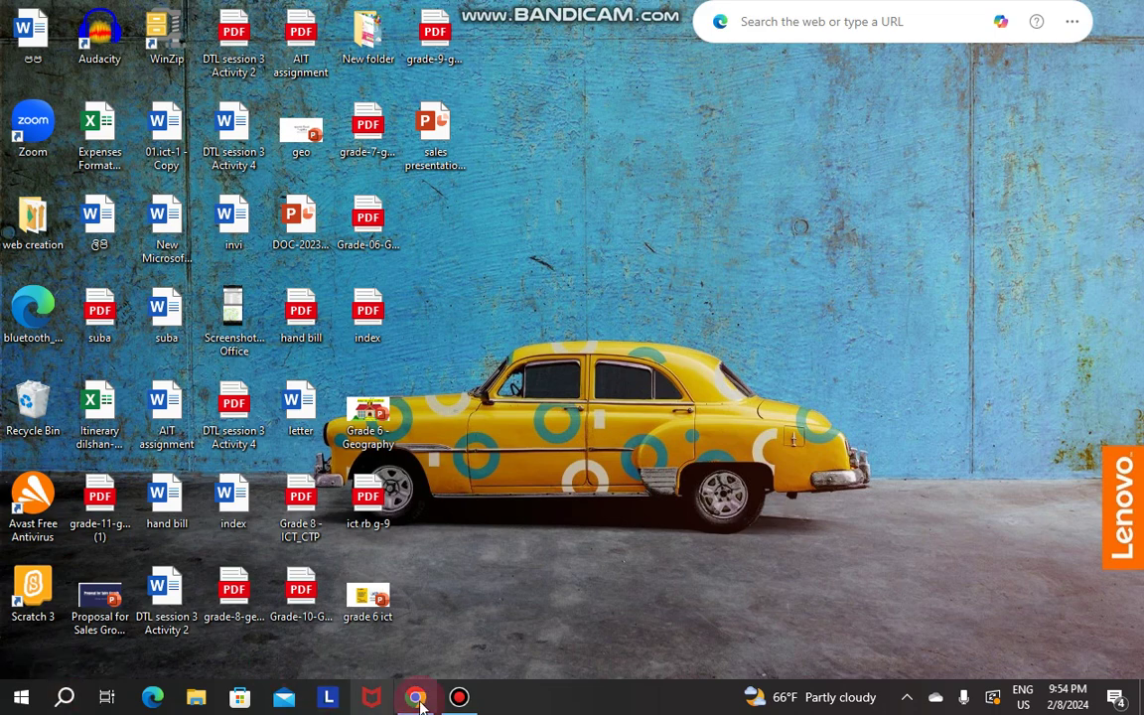
Switch to Chrome and load google.com in a new tab
{"action": "mouse_move", "coordinate": [425, 701]}
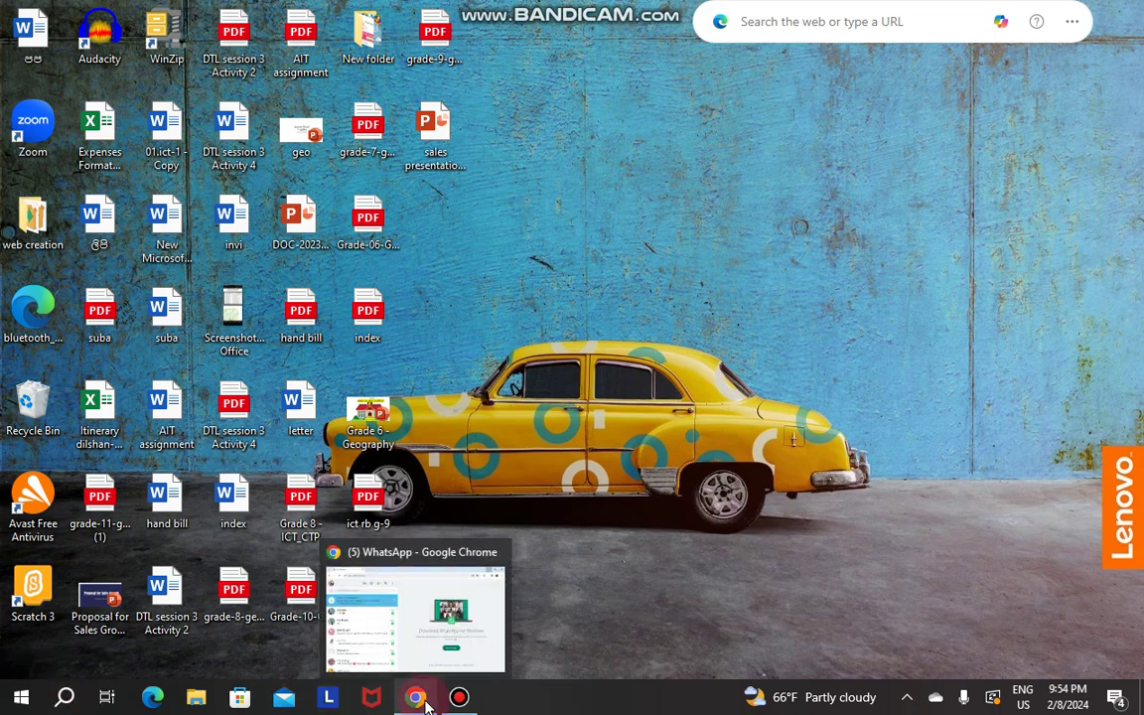
{"action": "left_click", "coordinate": [419, 698]}
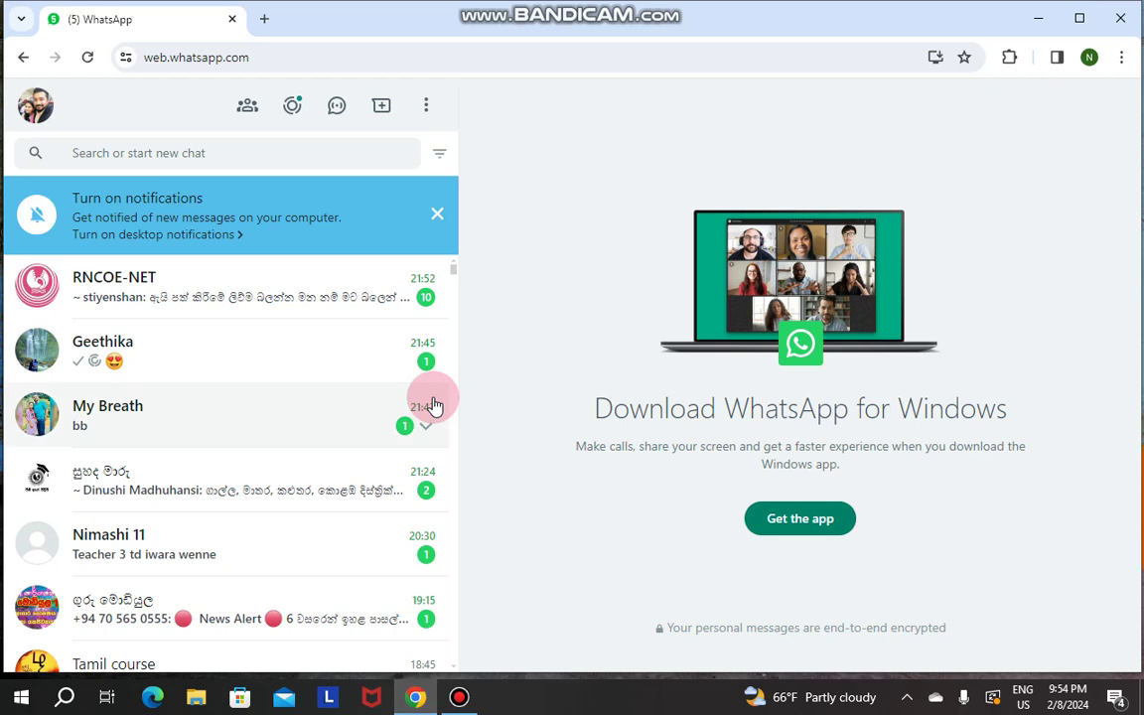
{"action": "left_click", "coordinate": [262, 21]}
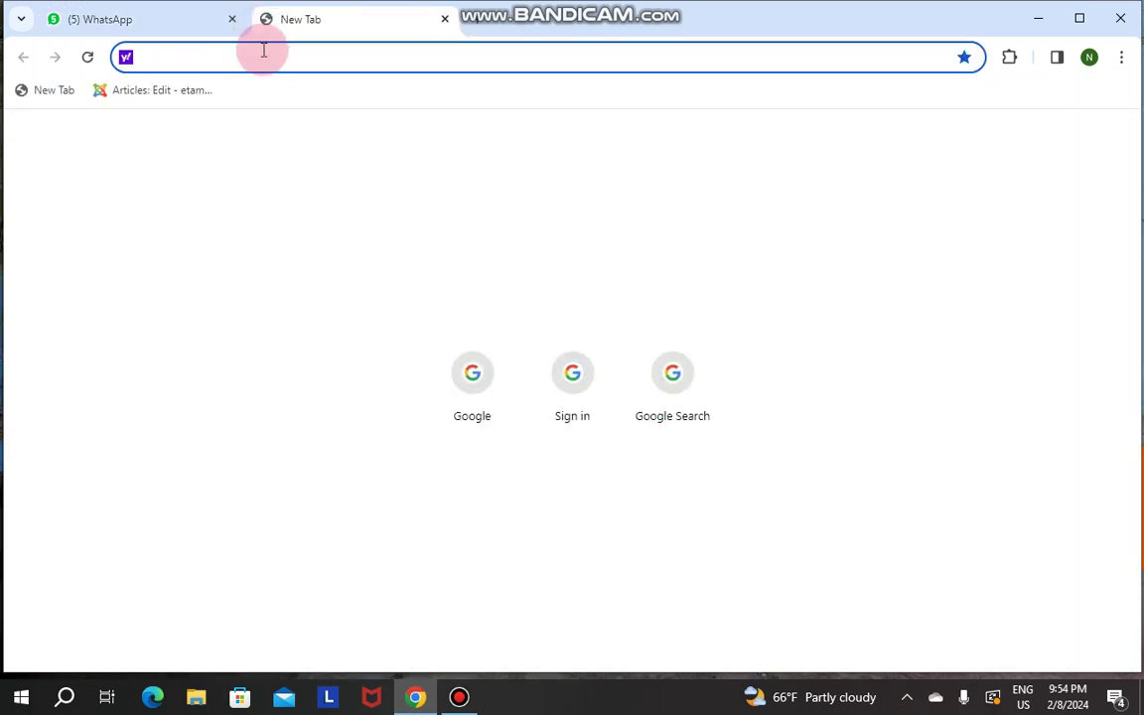
{"action": "type", "text": "goo"}
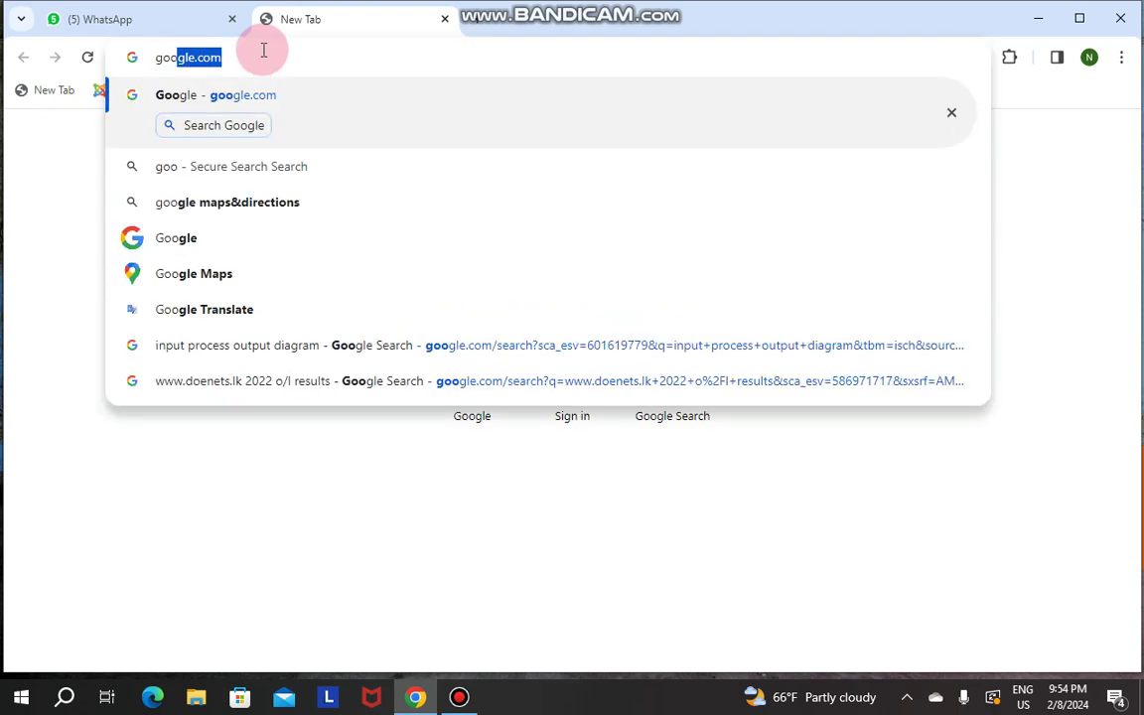
{"action": "type", "text": "gle"}
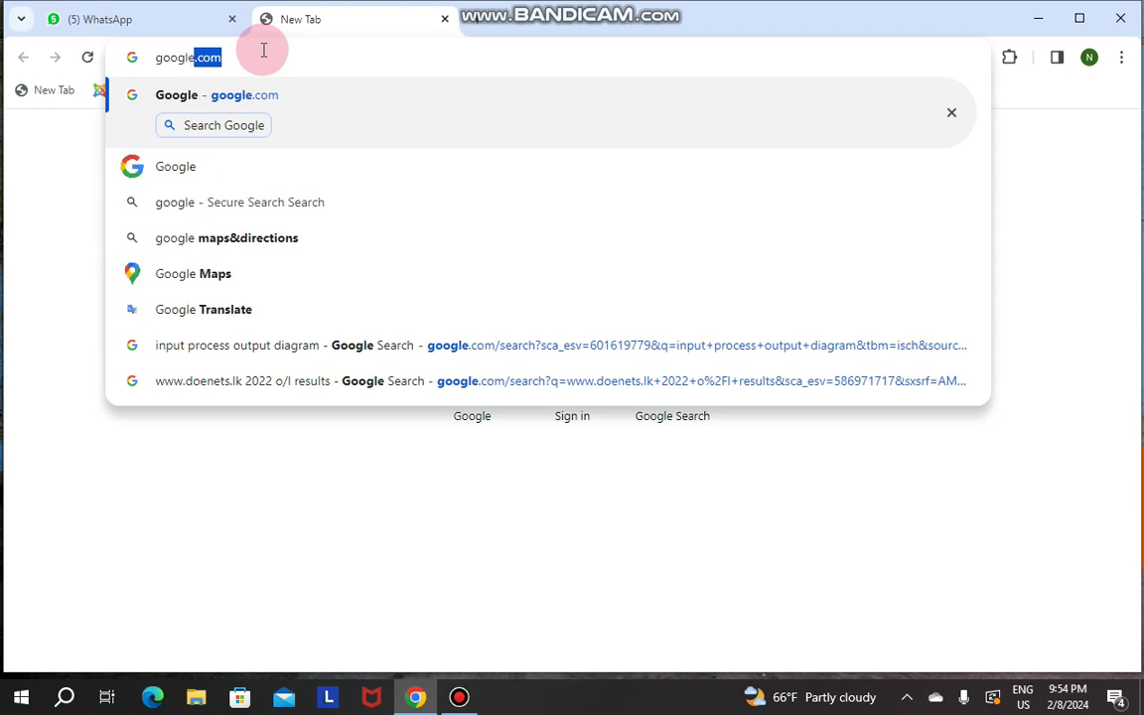
{"action": "key", "text": "Return"}
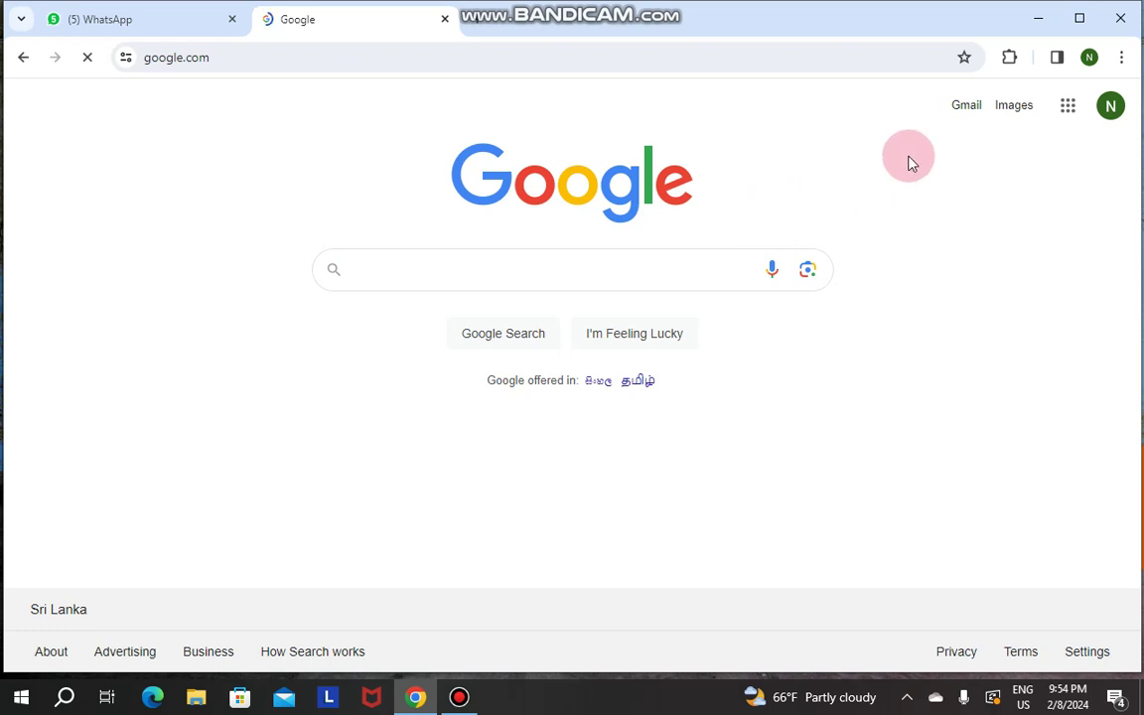
Look through the available Google apps and open Google Drive
{"action": "left_click", "coordinate": [1068, 105]}
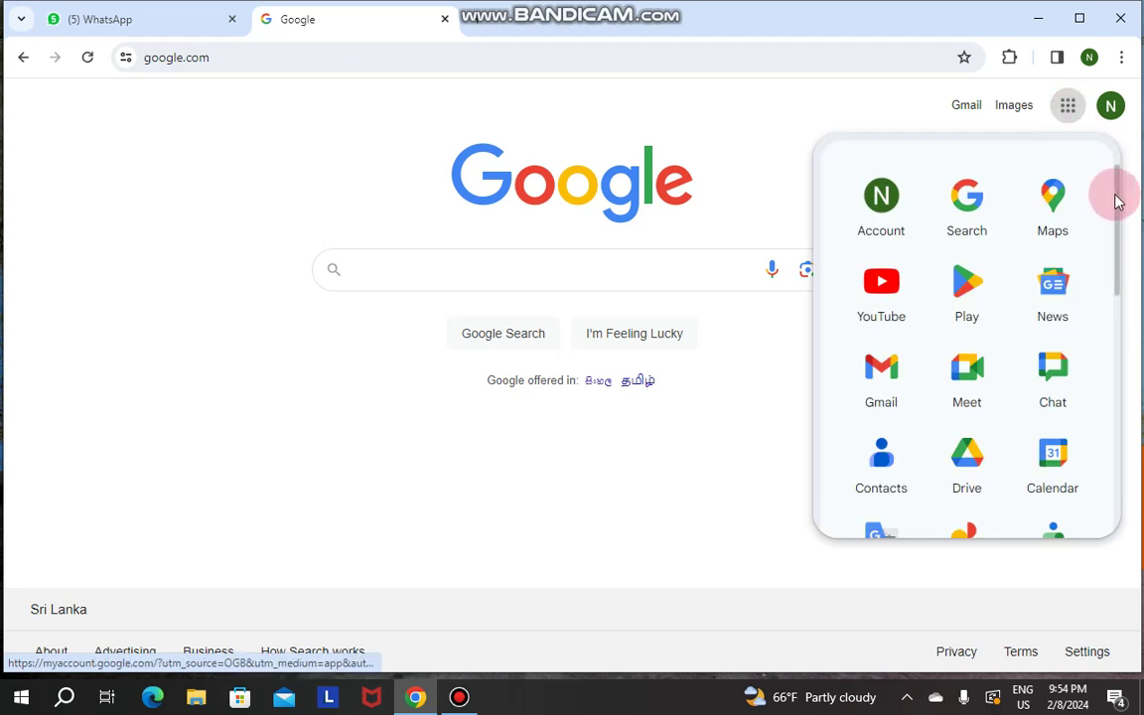
{"action": "scroll", "coordinate": [1115, 218], "scroll_direction": "down", "scroll_amount": 1}
{"action": "scroll", "coordinate": [1116, 222], "scroll_direction": "down", "scroll_amount": 1}
{"action": "scroll", "coordinate": [1116, 224], "scroll_direction": "up", "scroll_amount": 2}
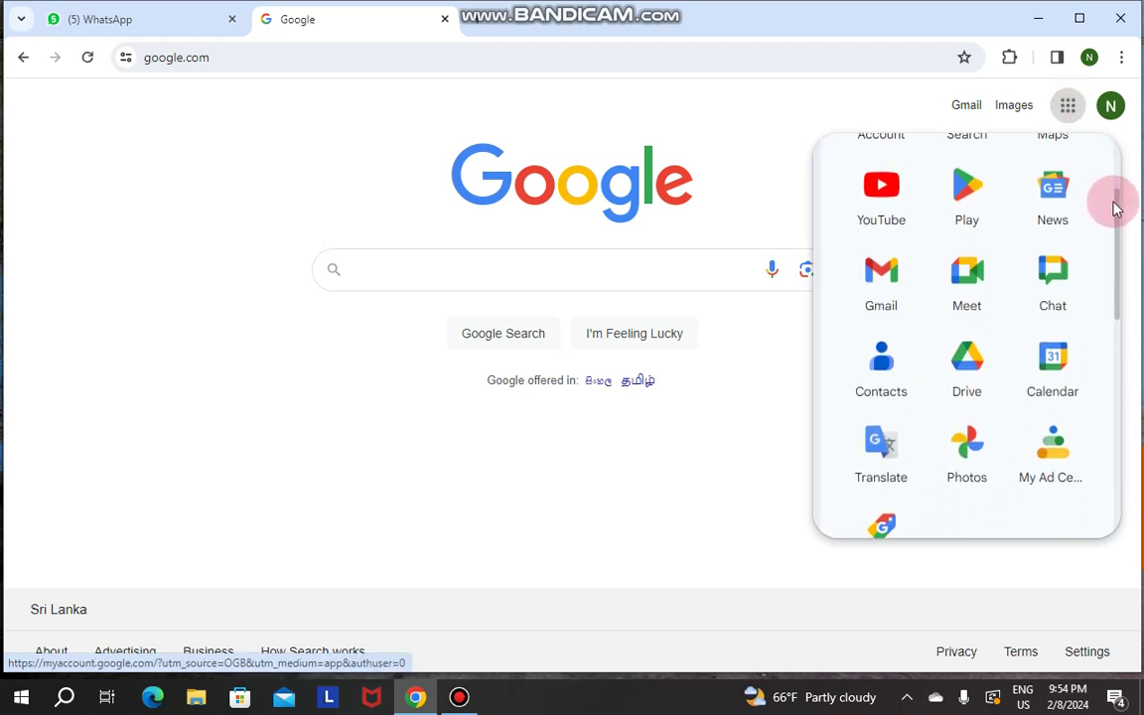
{"action": "scroll", "coordinate": [1119, 228], "scroll_direction": "down", "scroll_amount": 2}
{"action": "scroll", "coordinate": [1118, 236], "scroll_direction": "down", "scroll_amount": 1}
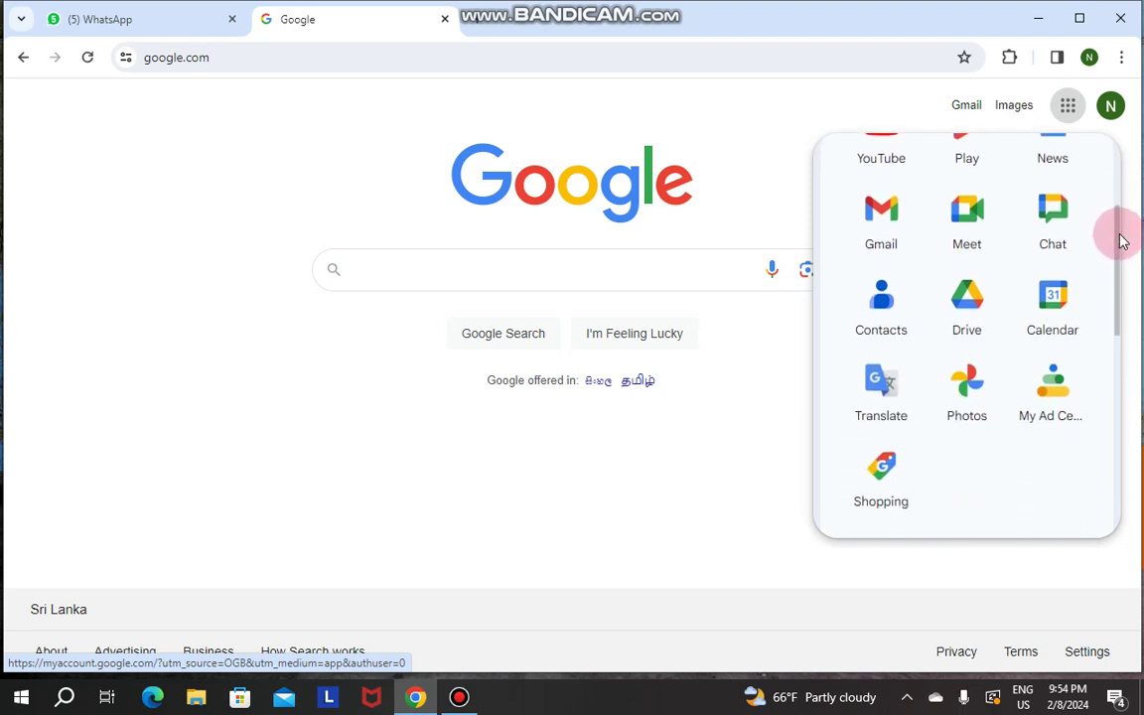
{"action": "left_click", "coordinate": [974, 318]}
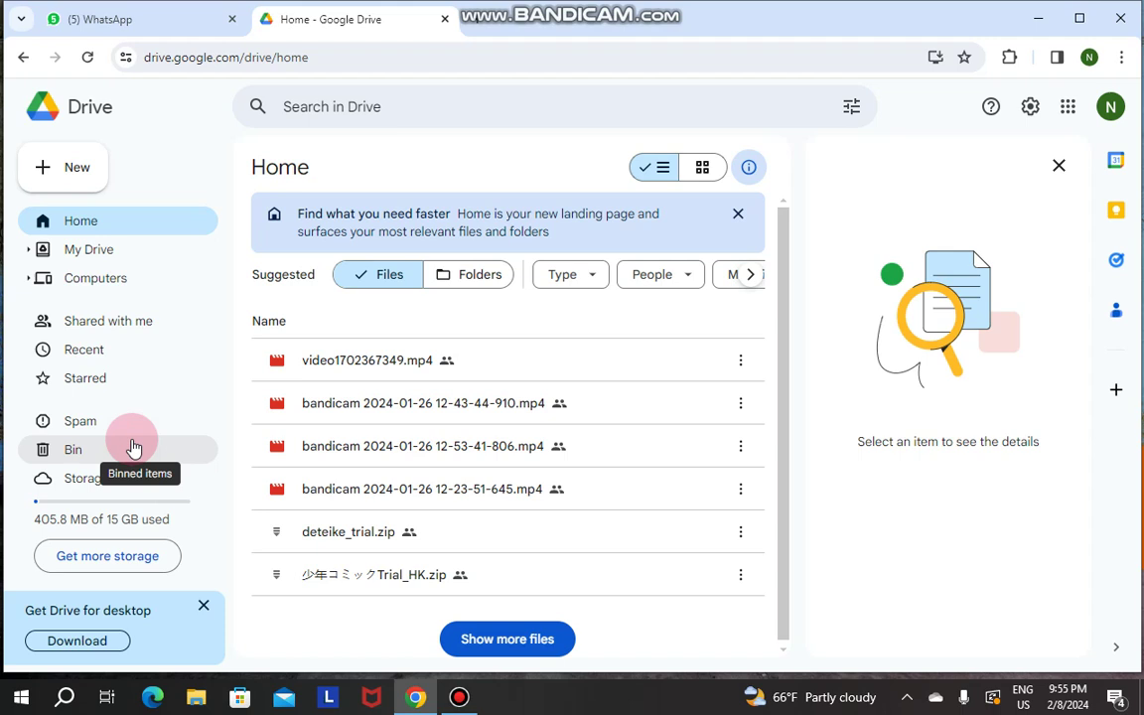
Create a new Drive folder named "ICT lessons"
{"action": "left_click", "coordinate": [71, 177]}
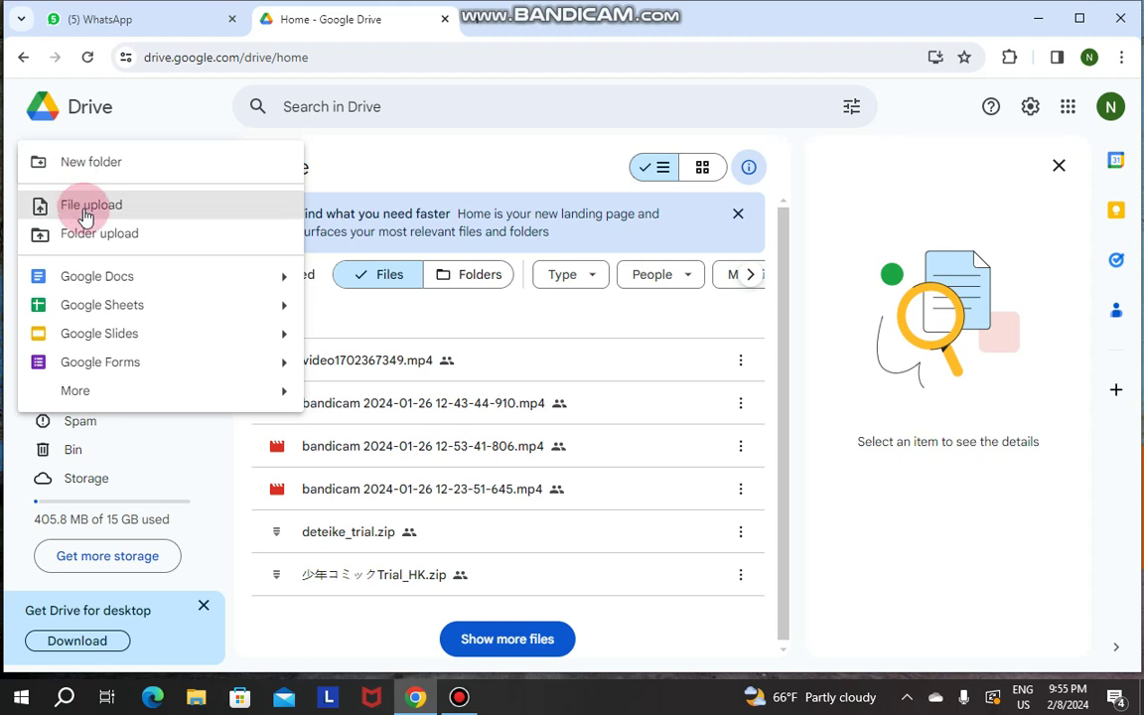
{"action": "left_click", "coordinate": [88, 169]}
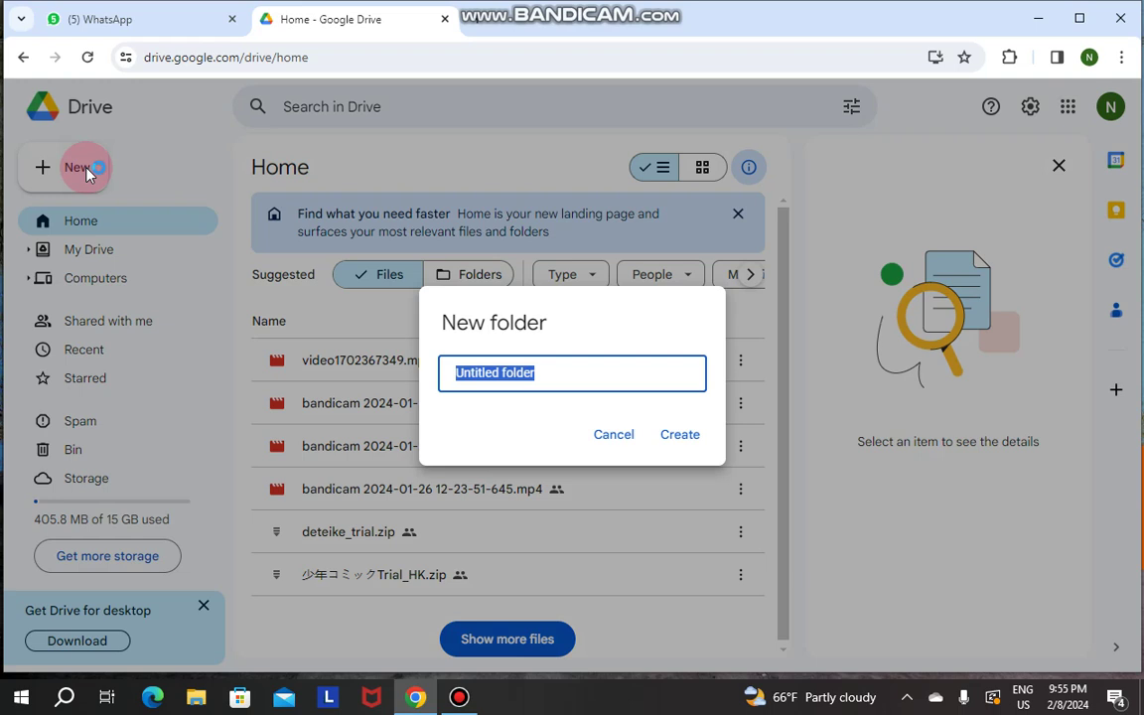
{"action": "key", "text": "BackSpace"}
{"action": "type", "text": "ICT less"}
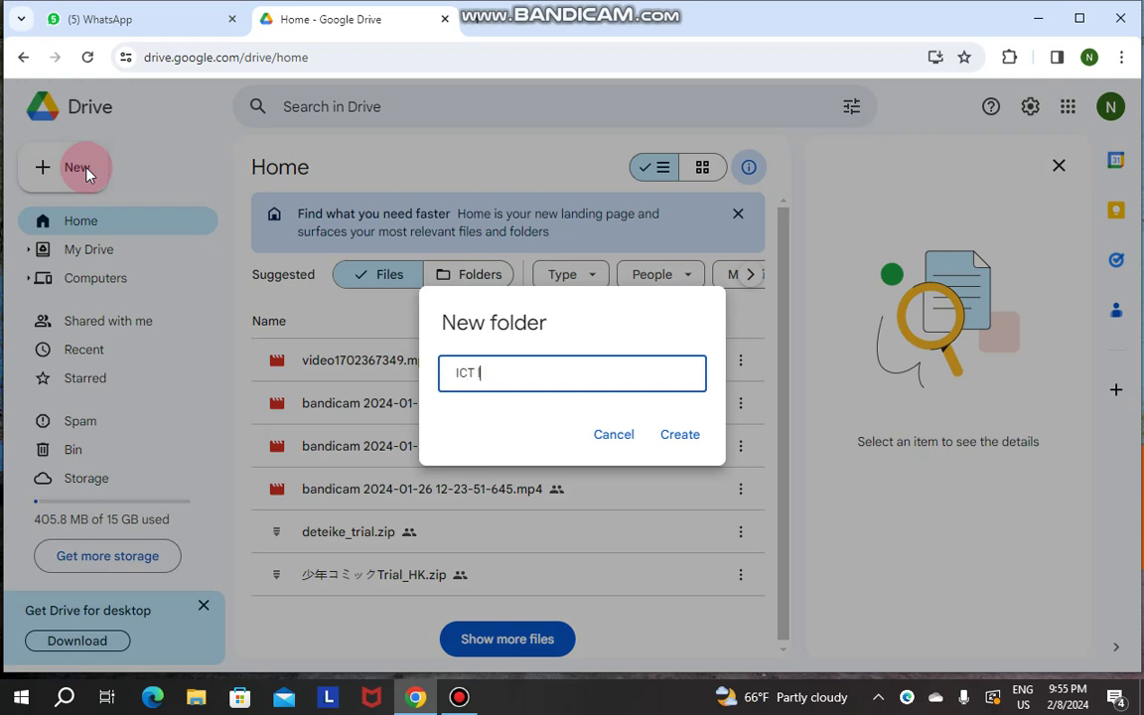
{"action": "type", "text": "ons"}
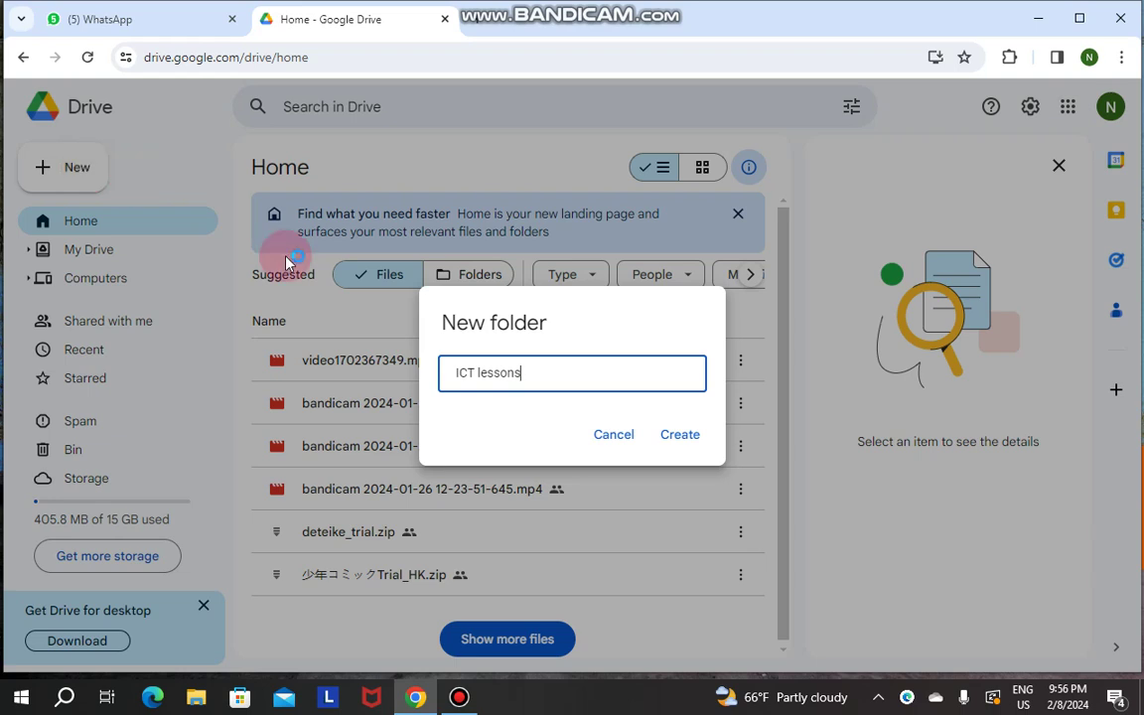
{"action": "left_click", "coordinate": [676, 434]}
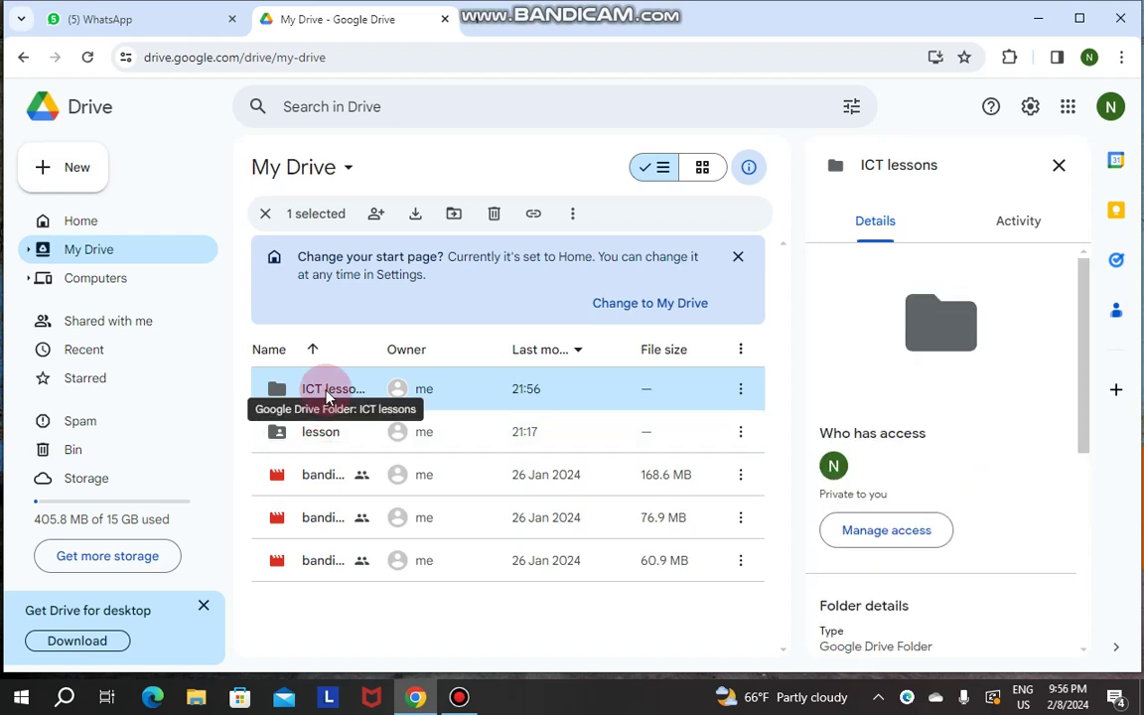
{"action": "double_click", "coordinate": [328, 390]}
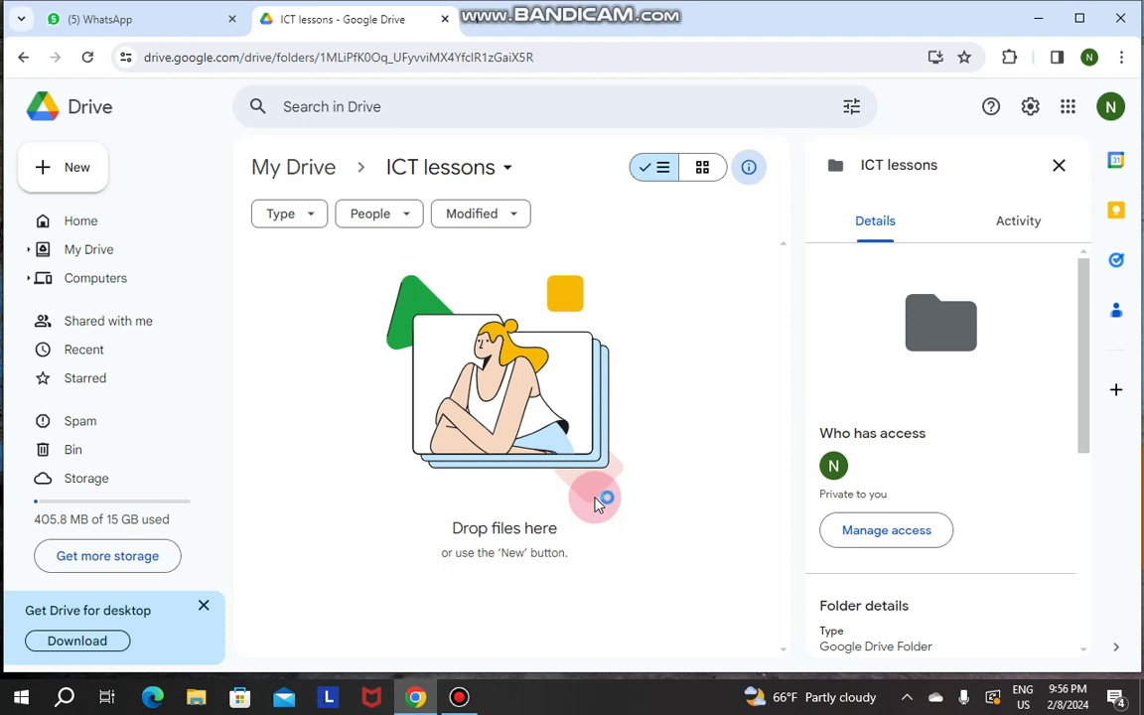
{"action": "left_click", "coordinate": [559, 317]}
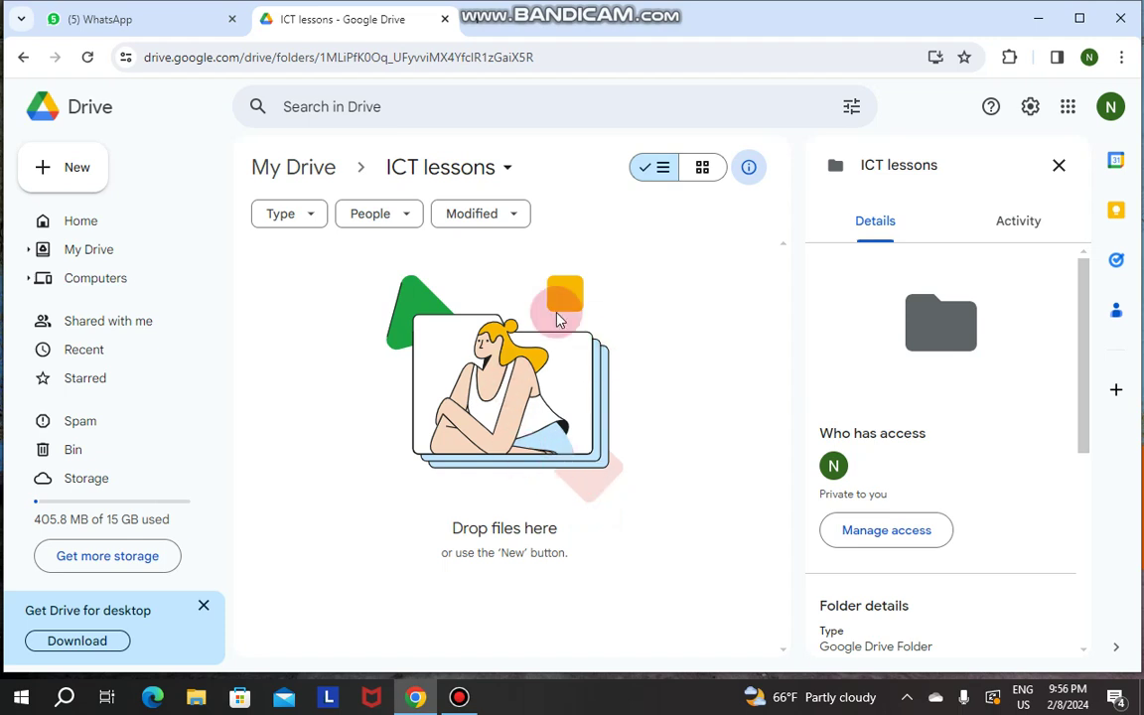
{"action": "left_click", "coordinate": [69, 177]}
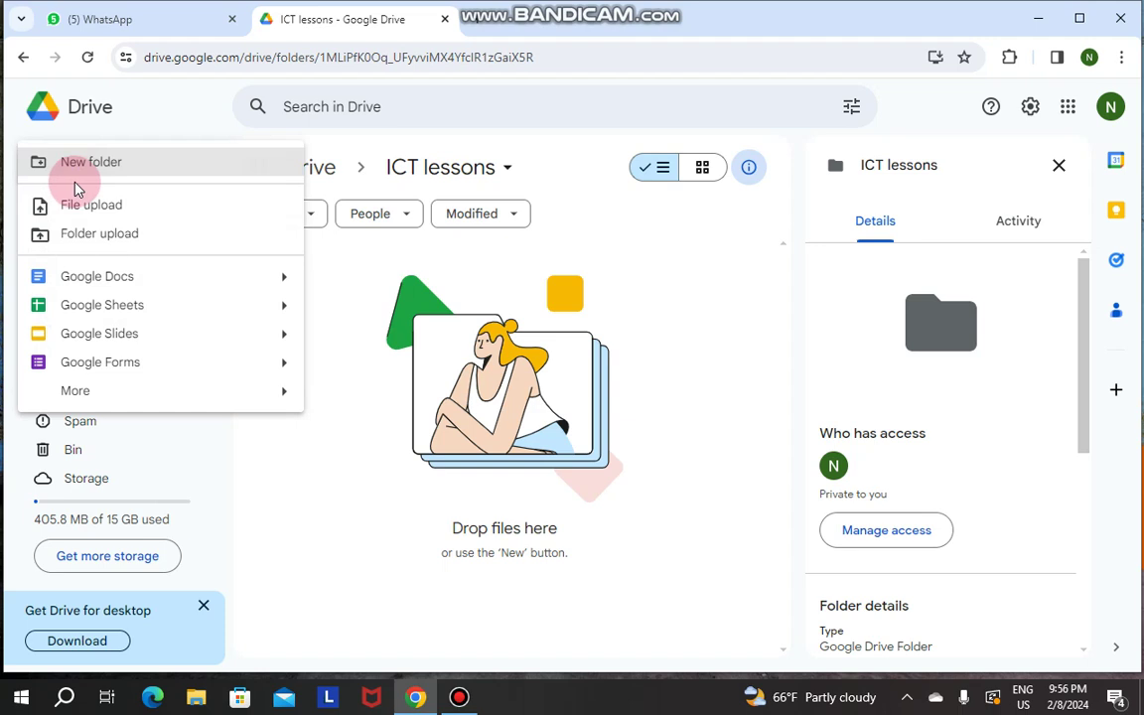
{"action": "left_click", "coordinate": [79, 211]}
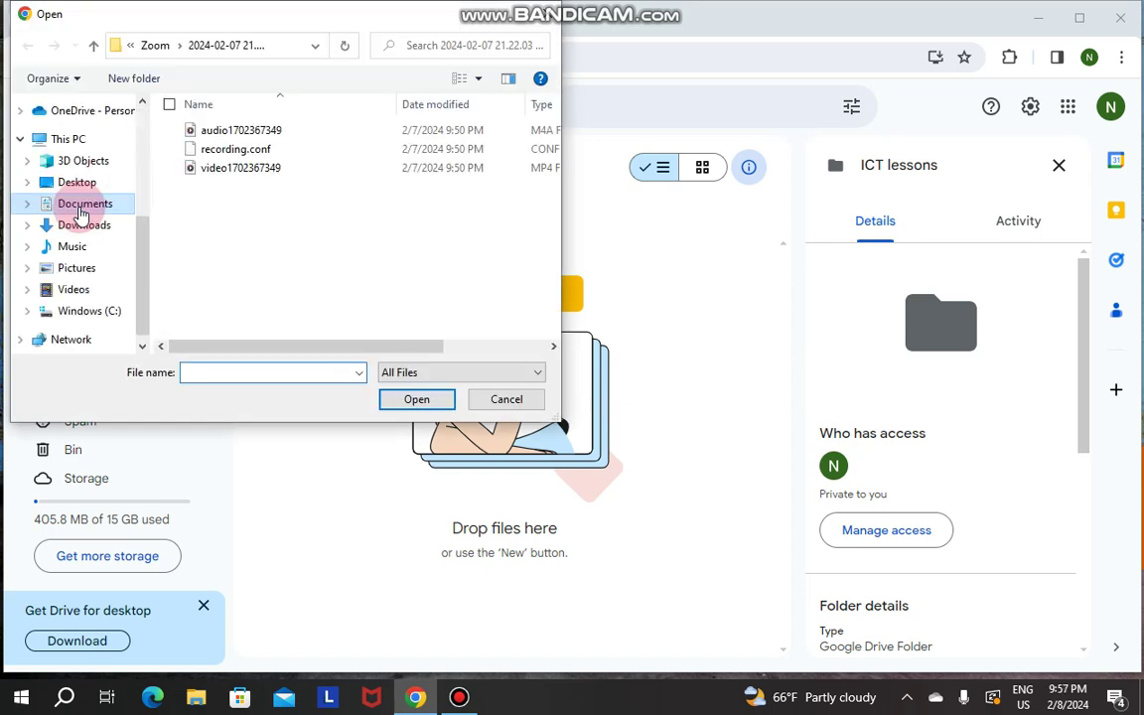
{"action": "left_click", "coordinate": [69, 142]}
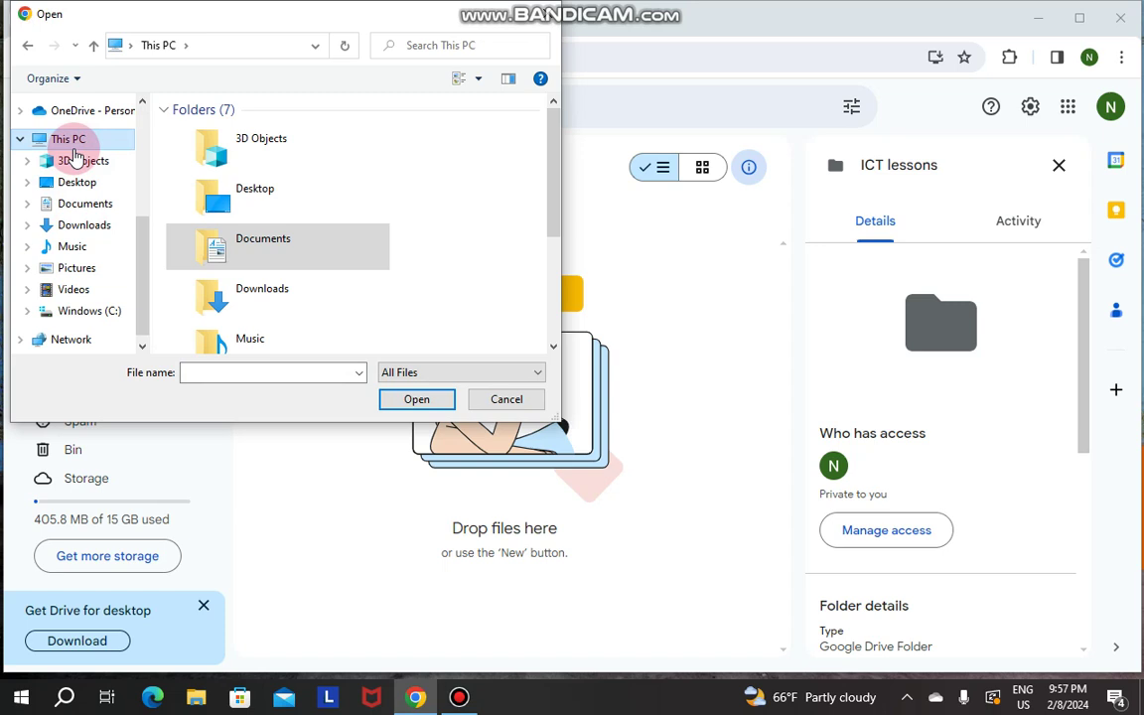
{"action": "left_click", "coordinate": [88, 204]}
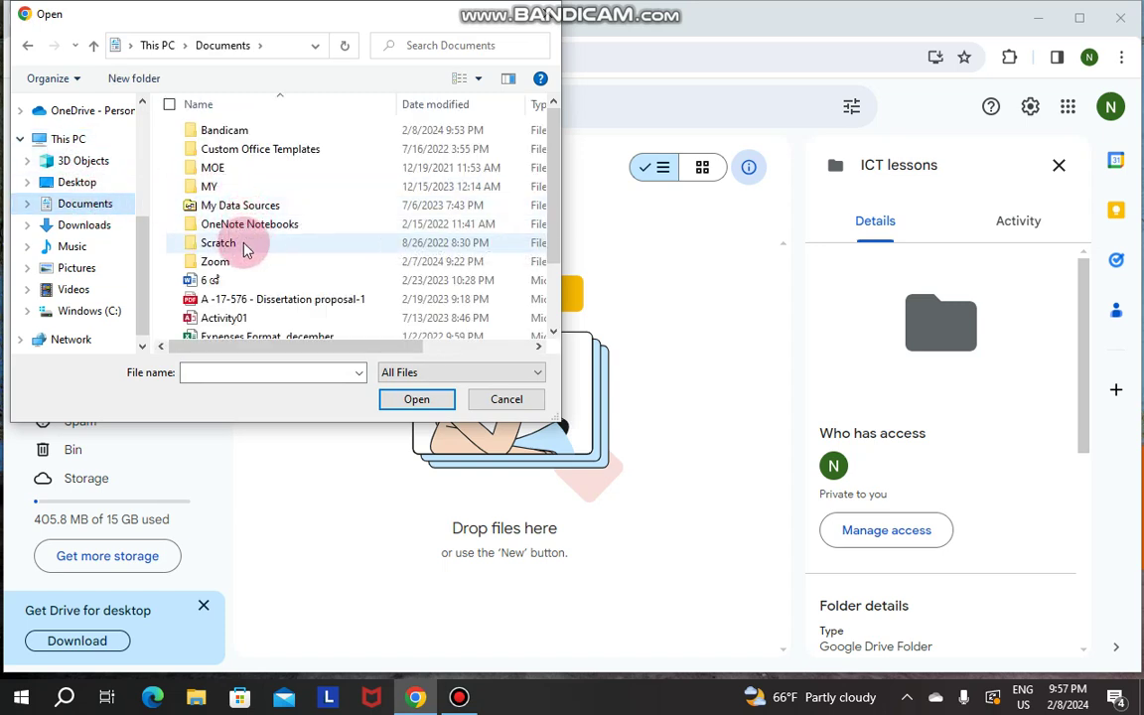
{"action": "double_click", "coordinate": [216, 260]}
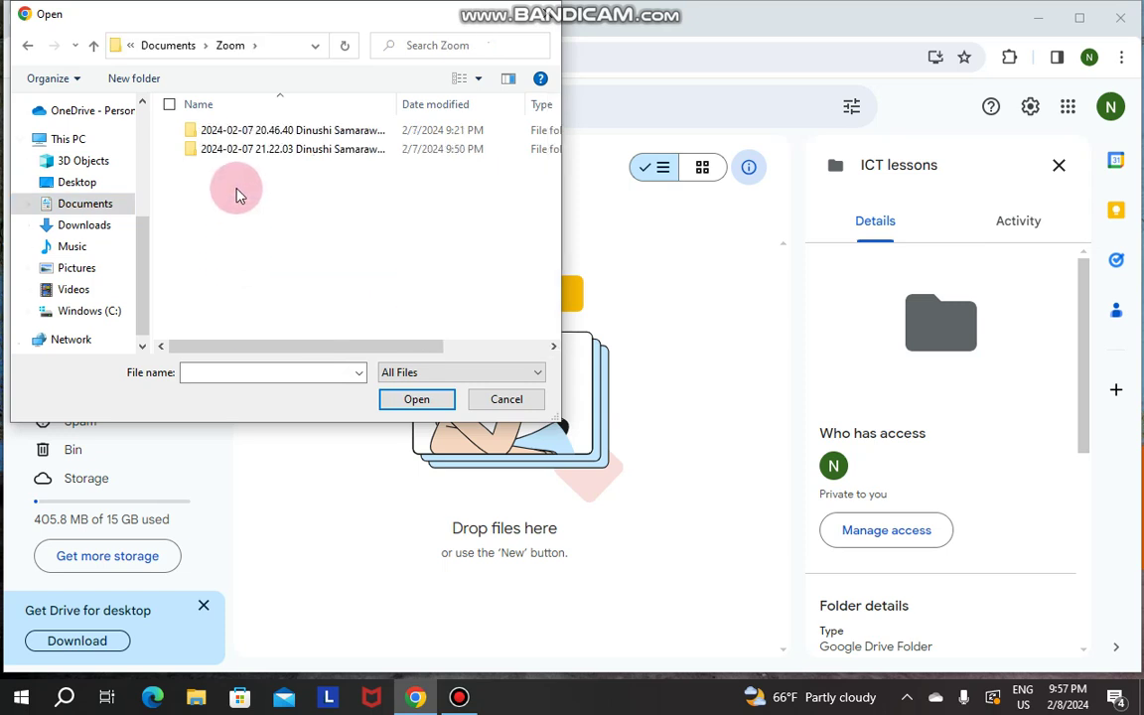
{"action": "double_click", "coordinate": [249, 137]}
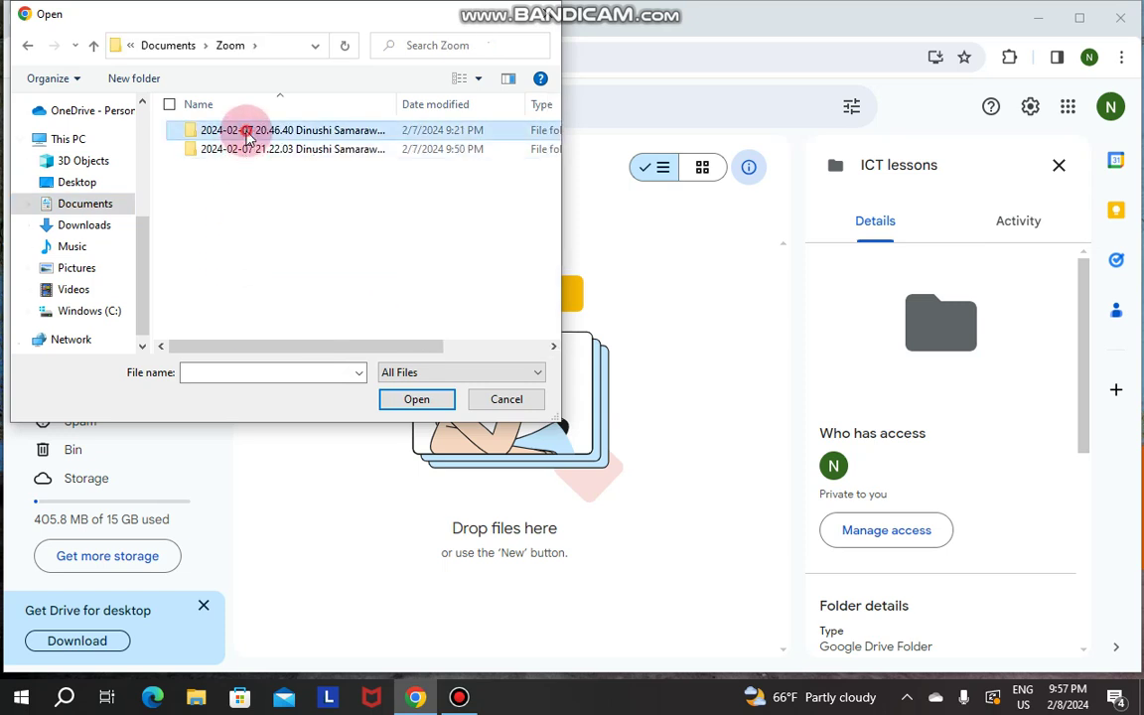
{"action": "left_click", "coordinate": [247, 183]}
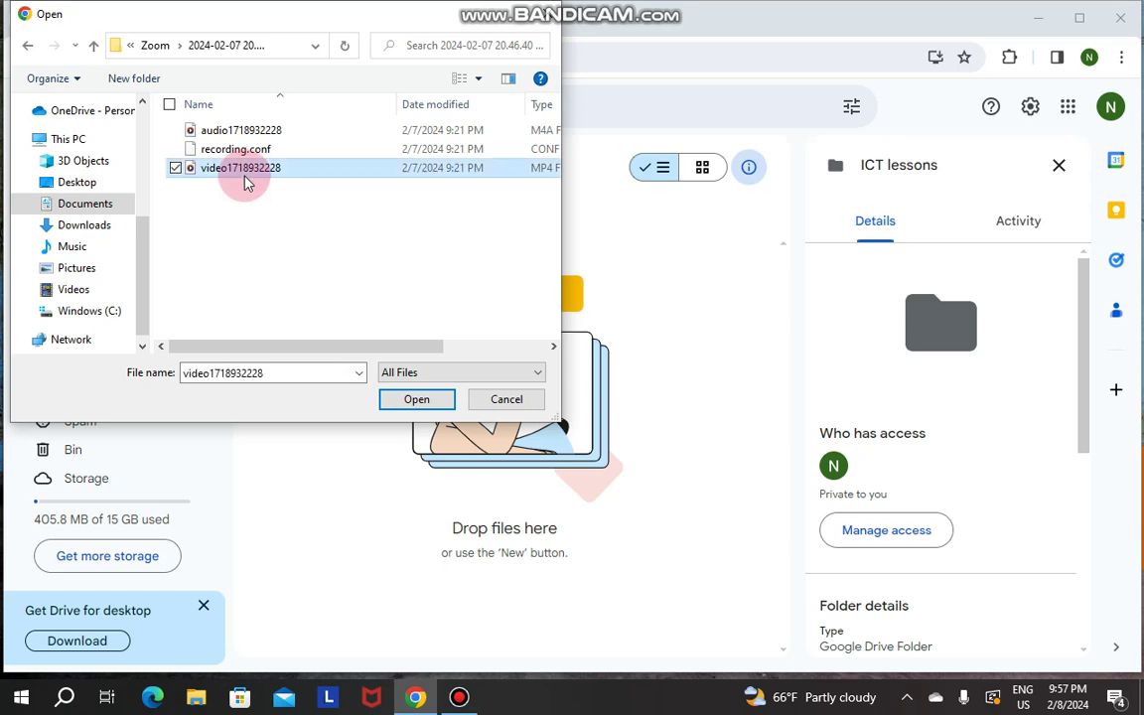
{"action": "left_click", "coordinate": [407, 398]}
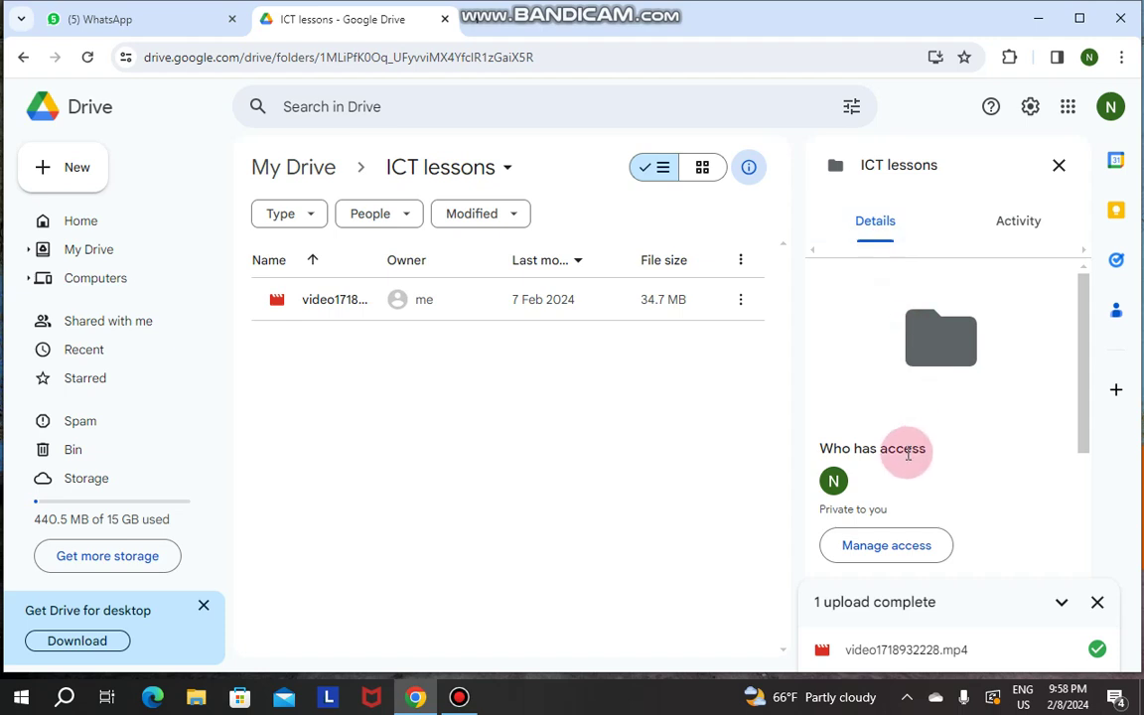
Set the ICT lessons folder's general access to "Anyone with the link" and copy its sharing link
{"action": "left_click", "coordinate": [901, 553]}
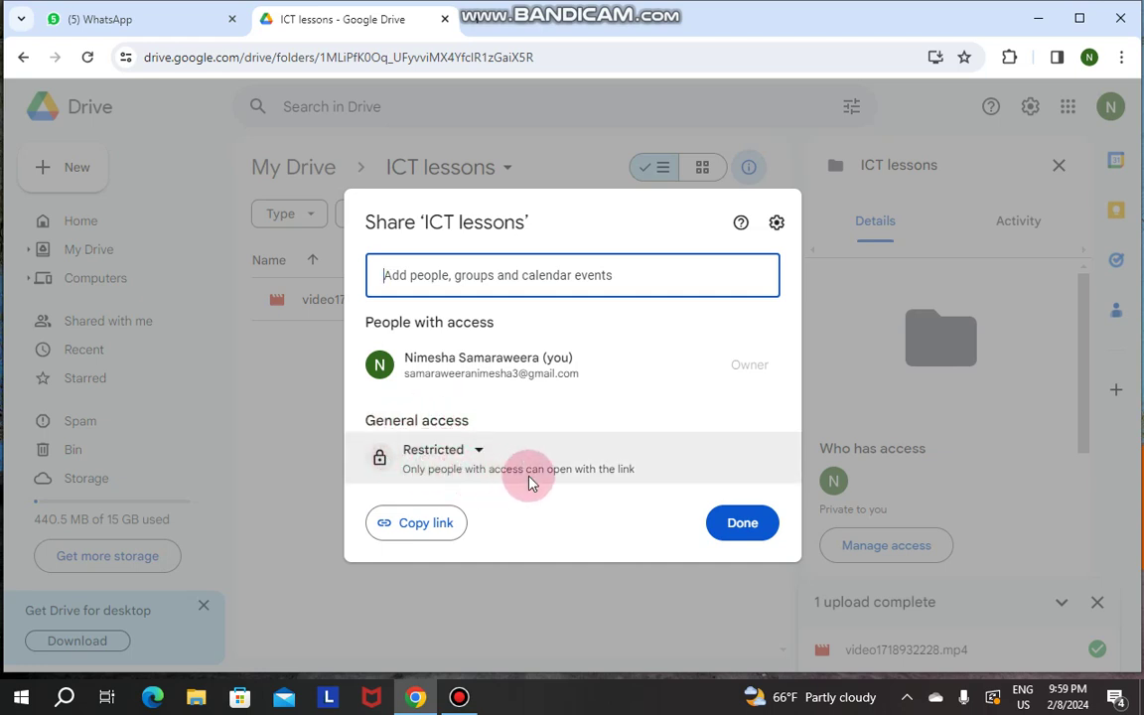
{"action": "left_click", "coordinate": [478, 455]}
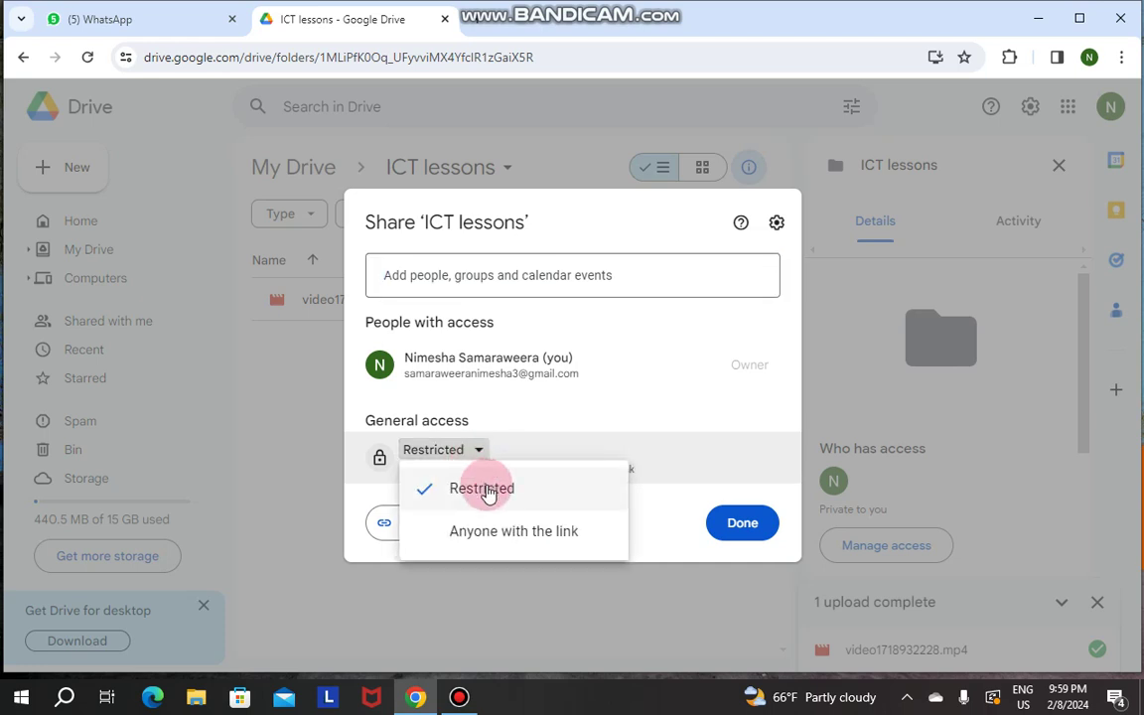
{"action": "left_click", "coordinate": [505, 536]}
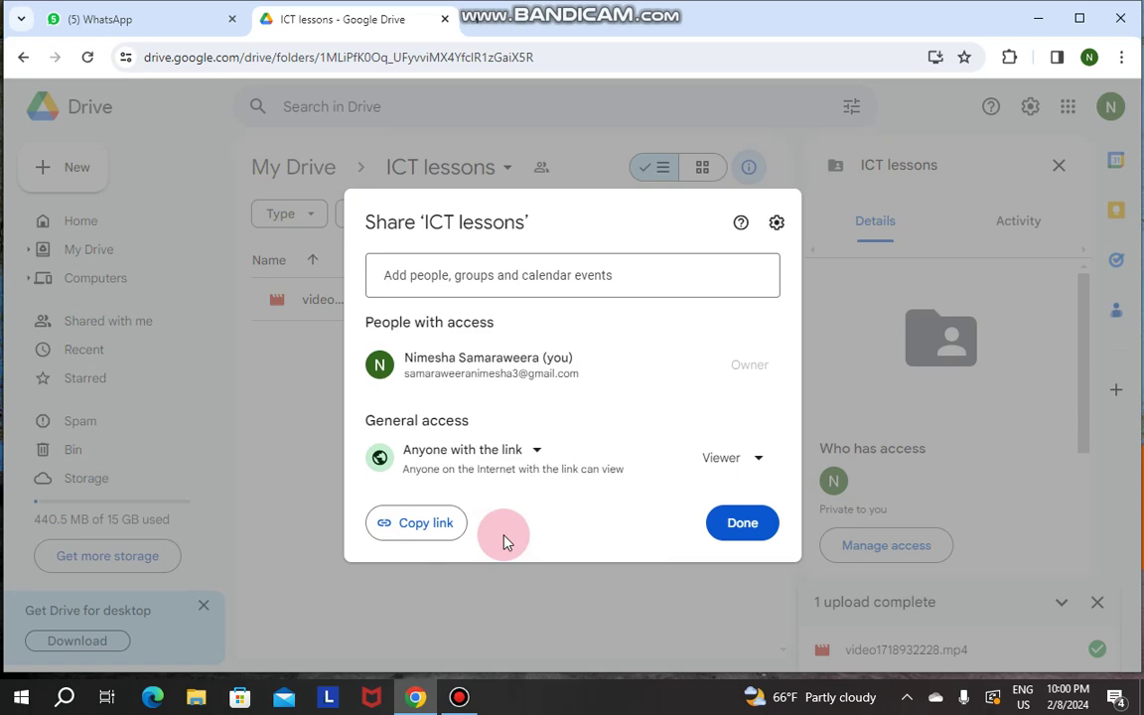
{"action": "left_click", "coordinate": [443, 523]}
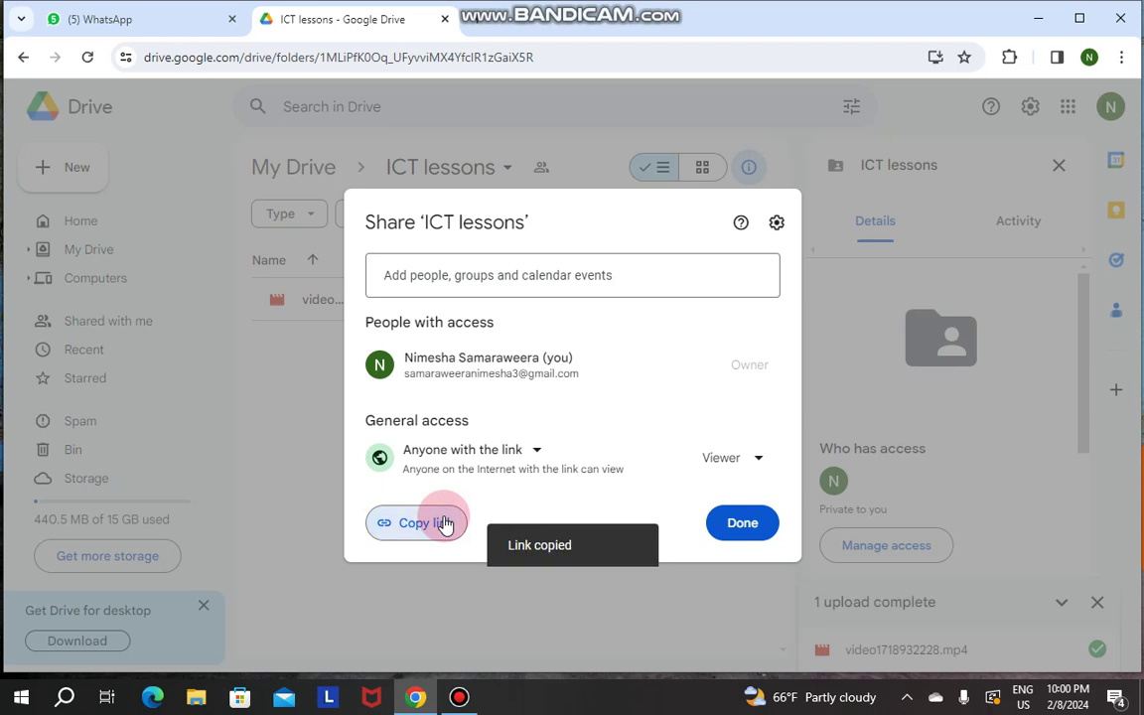
{"action": "left_click", "coordinate": [736, 519]}
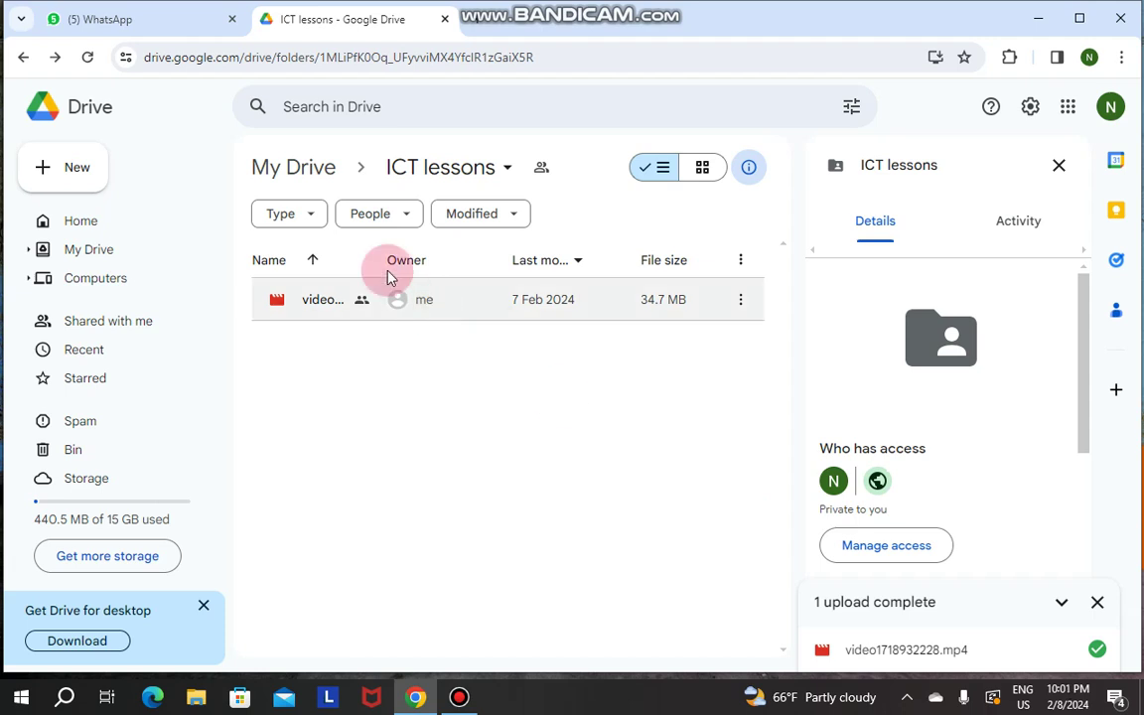
Switch to WhatsApp Web, find the "Online Class" chat further down the chat list and open it
{"action": "left_click", "coordinate": [114, 27]}
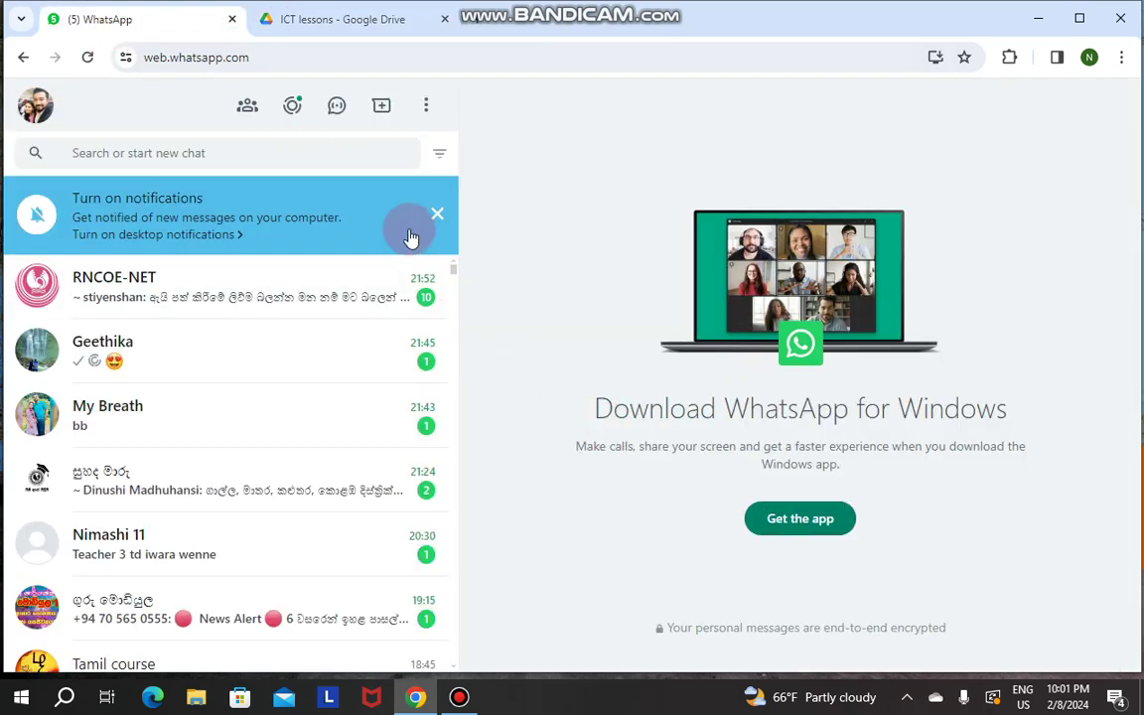
{"action": "left_click_drag", "start_coordinate": [452, 265], "coordinate": [460, 303]}
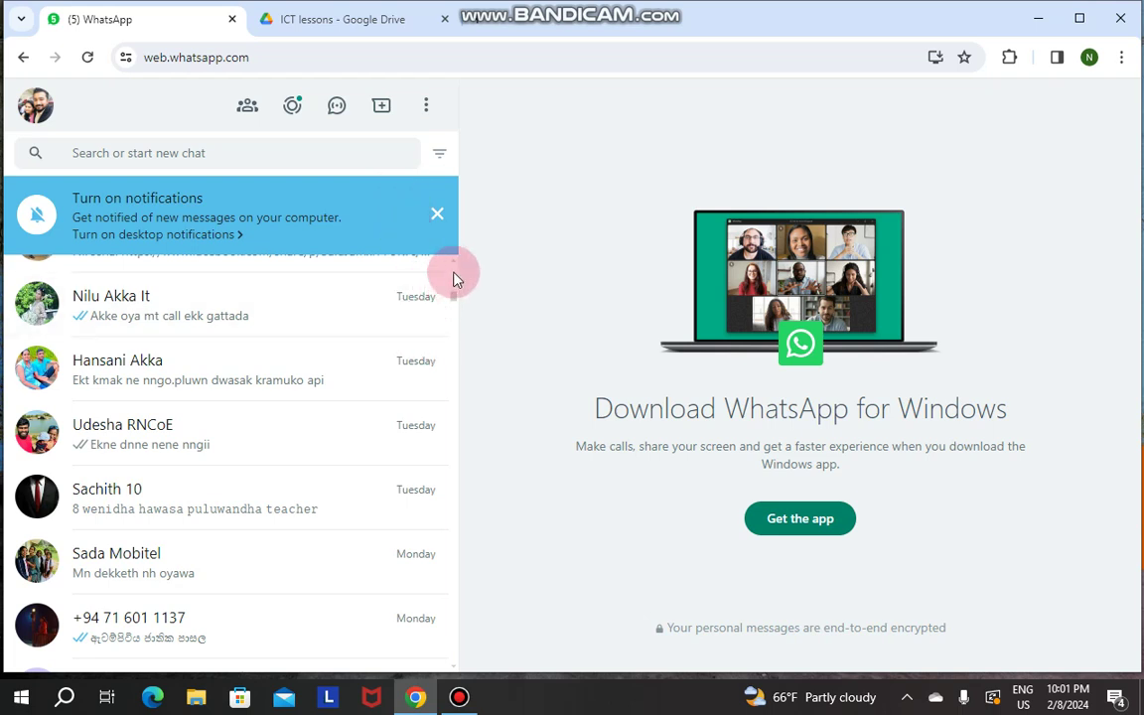
{"action": "scroll", "coordinate": [455, 270], "scroll_direction": "up", "scroll_amount": 3}
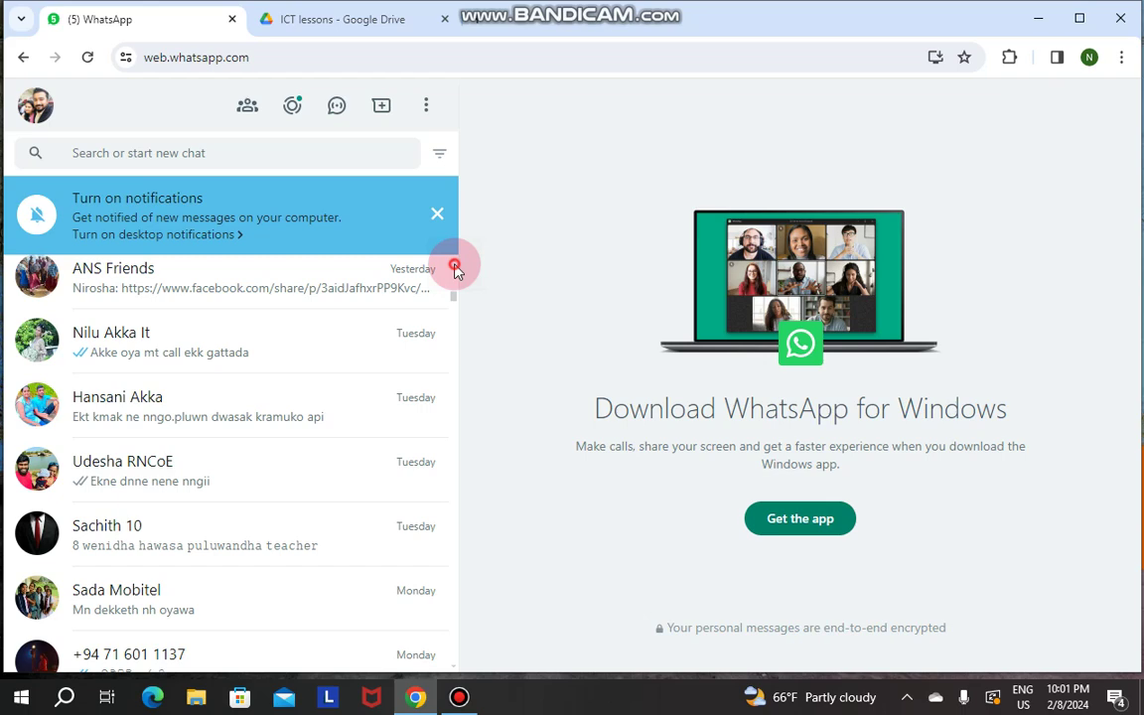
{"action": "scroll", "coordinate": [455, 270], "scroll_direction": "up", "scroll_amount": 1}
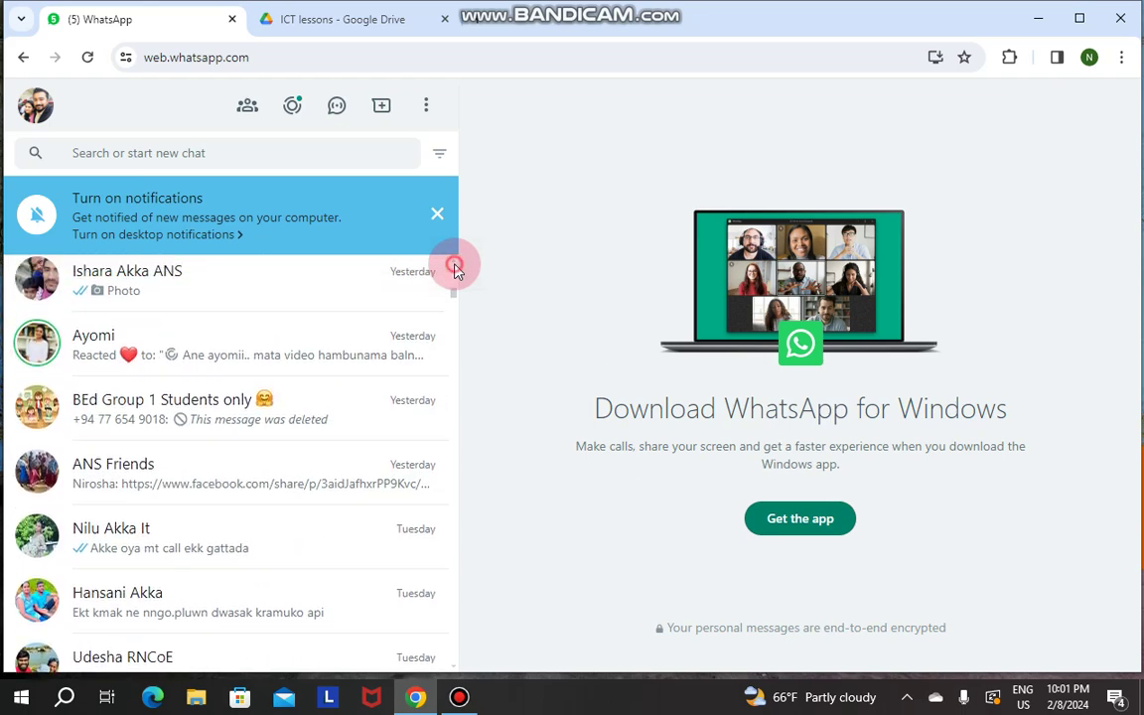
{"action": "scroll", "coordinate": [455, 270], "scroll_direction": "up", "scroll_amount": 3}
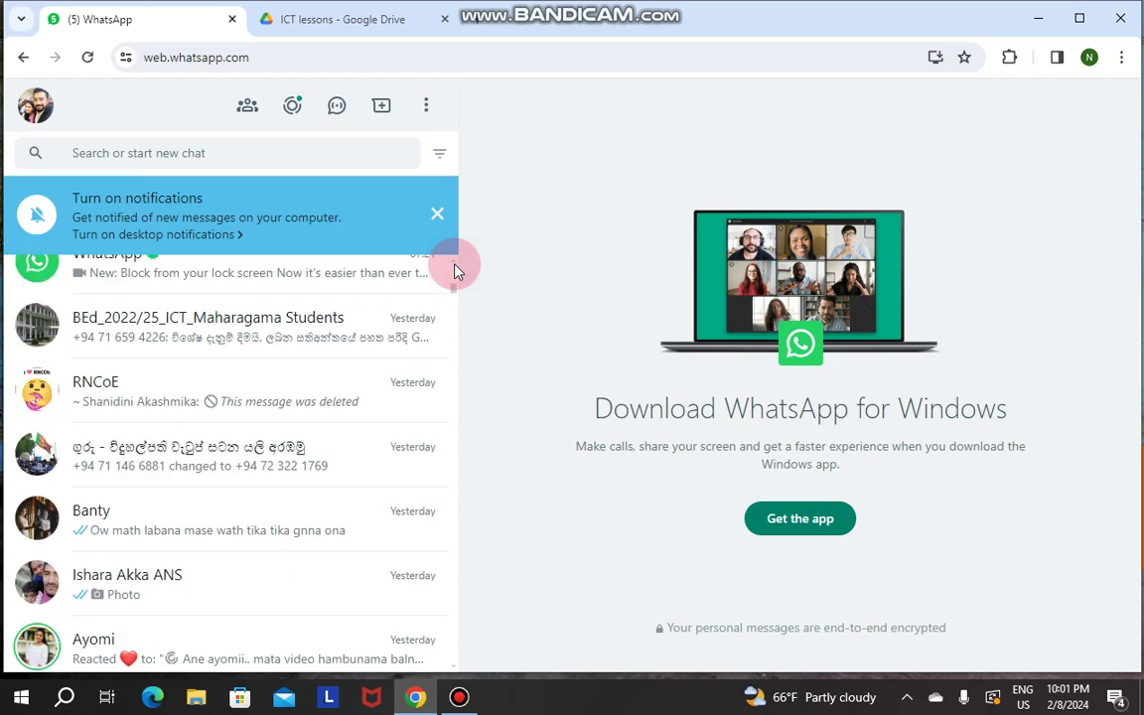
{"action": "scroll", "coordinate": [455, 270], "scroll_direction": "up", "scroll_amount": 1}
{"action": "scroll", "coordinate": [455, 270], "scroll_direction": "up", "scroll_amount": 1}
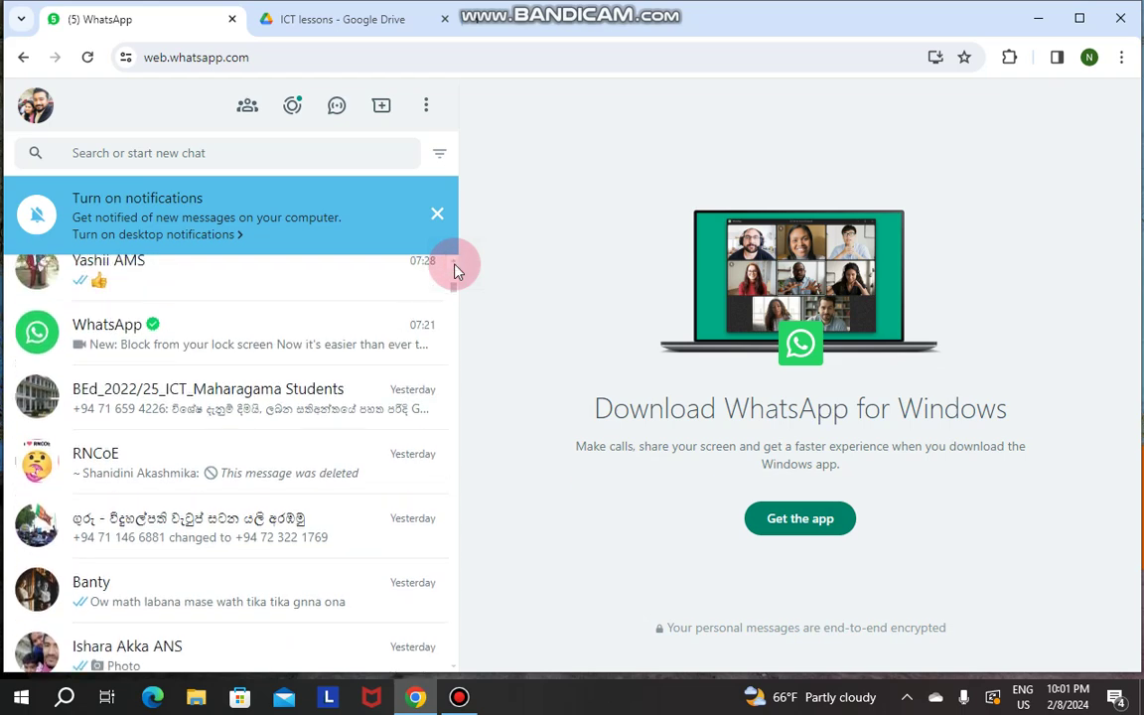
{"action": "scroll", "coordinate": [455, 270], "scroll_direction": "up", "scroll_amount": 3}
{"action": "scroll", "coordinate": [455, 270], "scroll_direction": "up", "scroll_amount": 1}
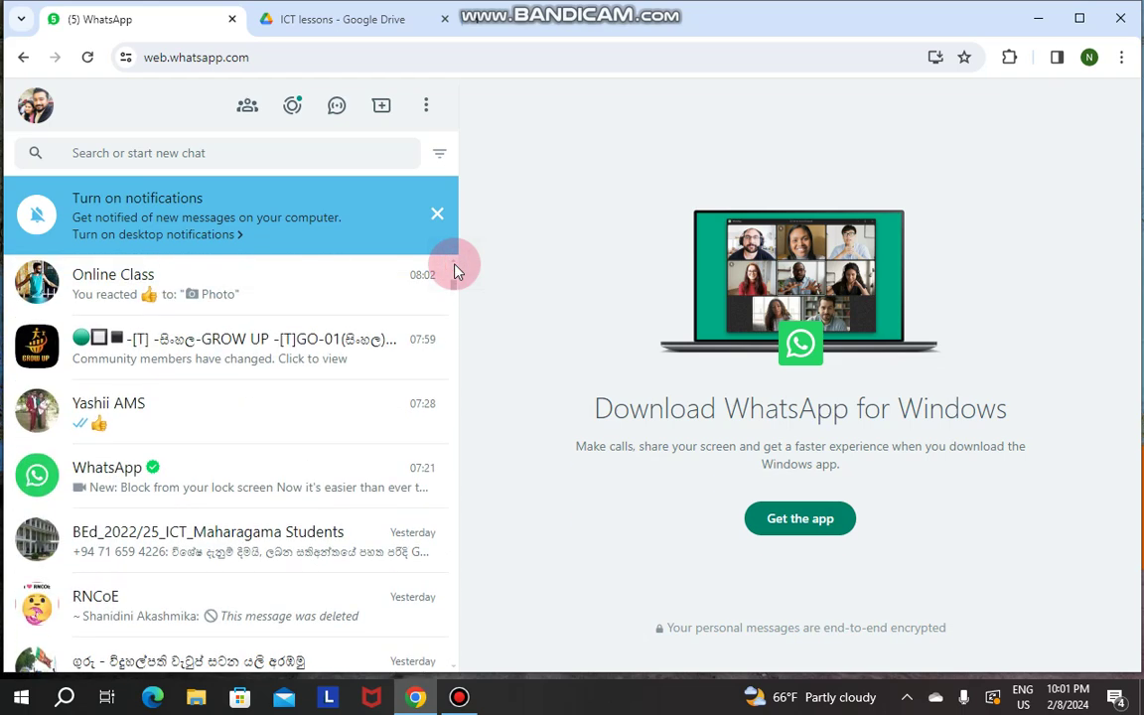
{"action": "left_click", "coordinate": [238, 296]}
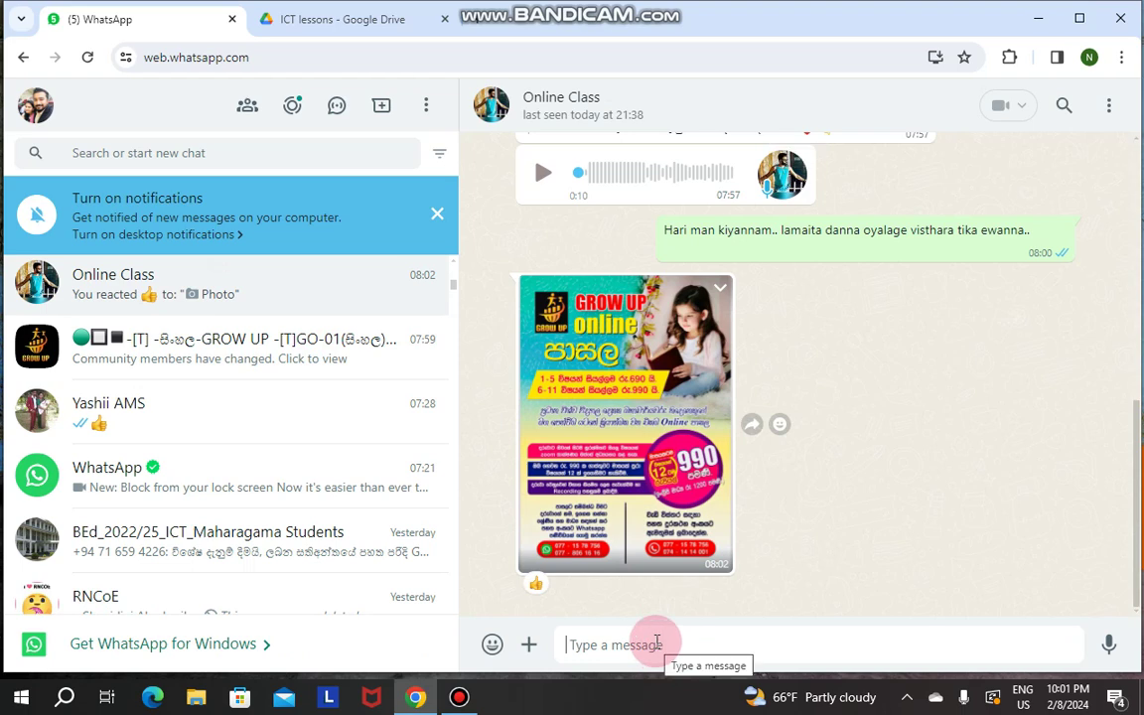
Paste the copied ICT lessons folder link into the Online Class chat and send it
{"action": "right_click", "coordinate": [657, 644]}
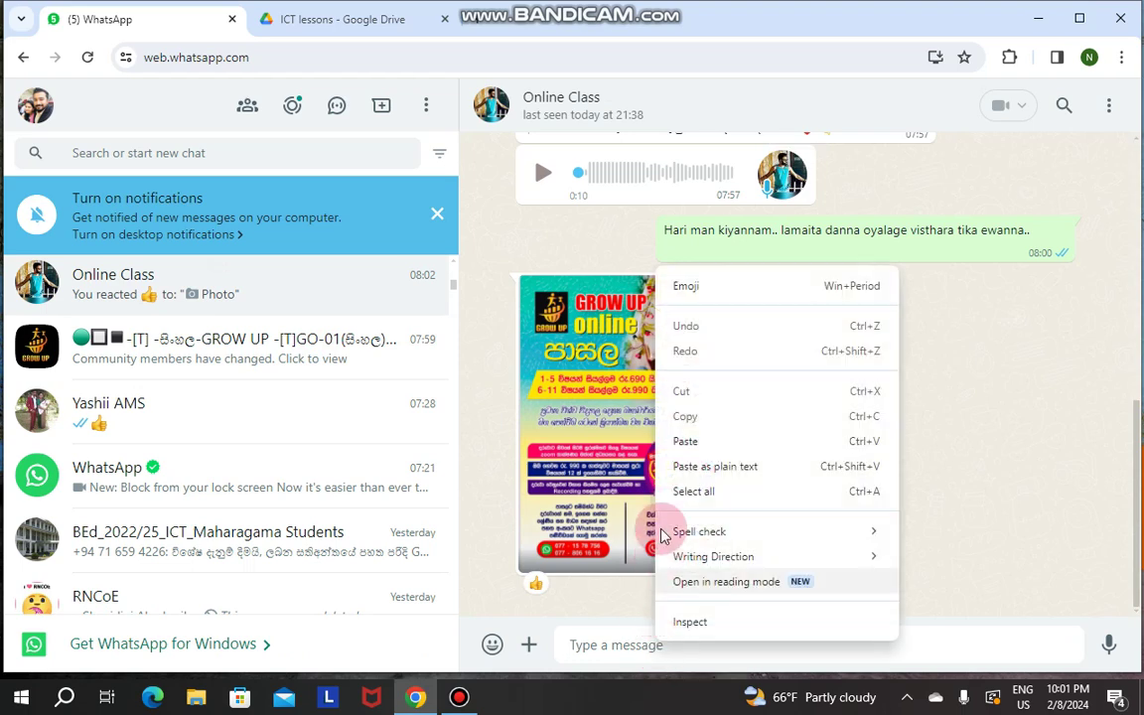
{"action": "left_click", "coordinate": [684, 449]}
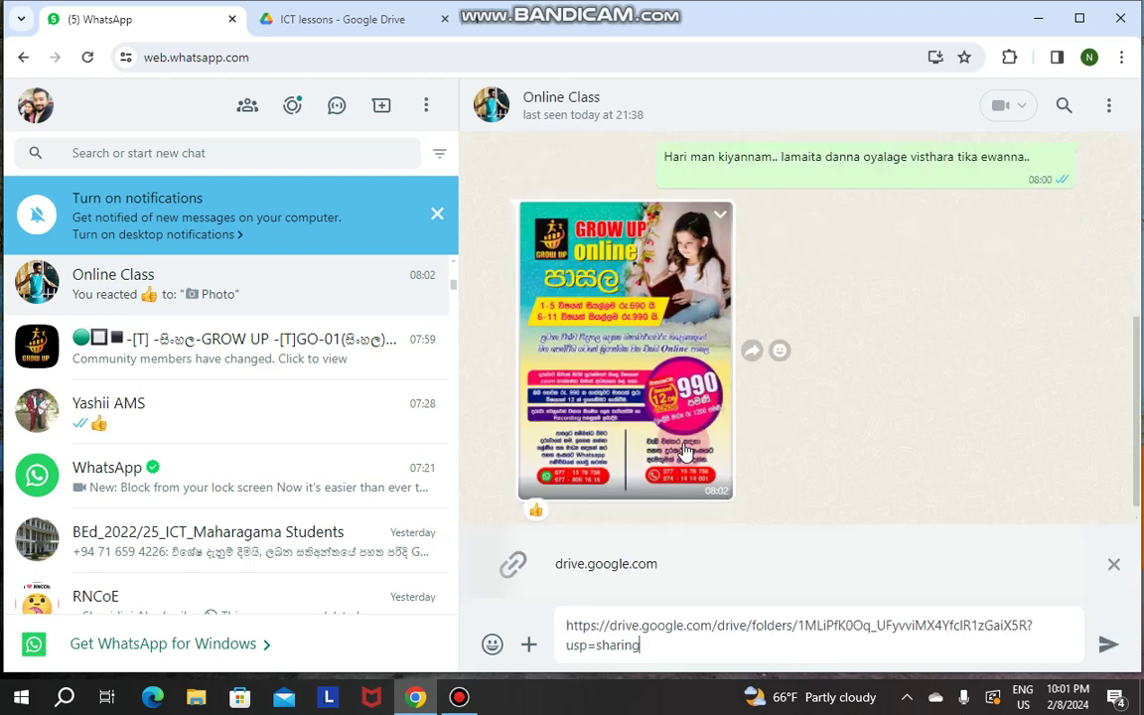
{"action": "left_click", "coordinate": [1109, 645]}
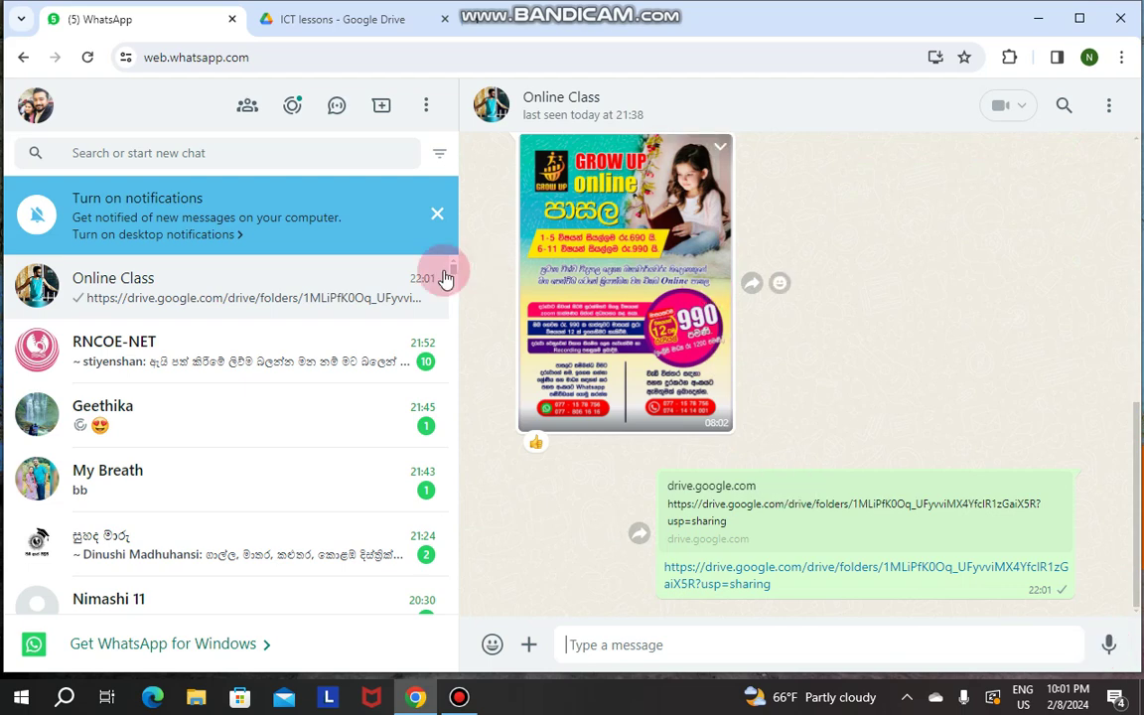
Open the shared Drive folder from the link sent in the chat and preview video1718932228.mp4
{"action": "left_click_drag", "start_coordinate": [452, 269], "coordinate": [465, 308]}
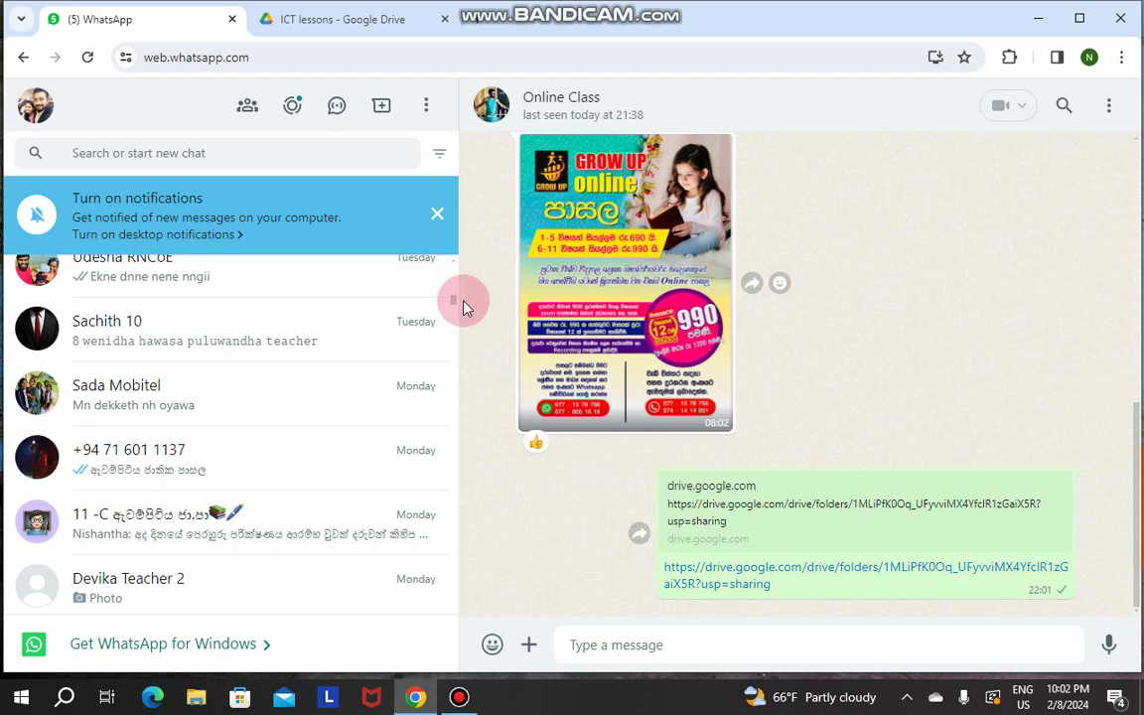
{"action": "left_click", "coordinate": [751, 574]}
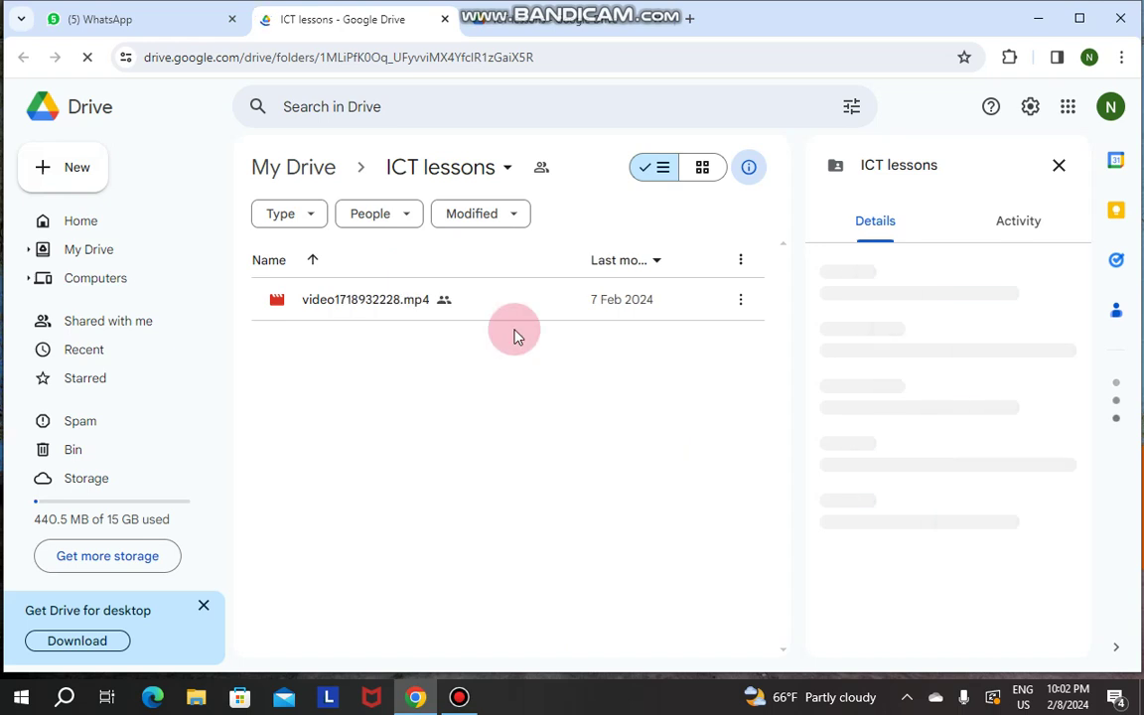
{"action": "left_click", "coordinate": [401, 308]}
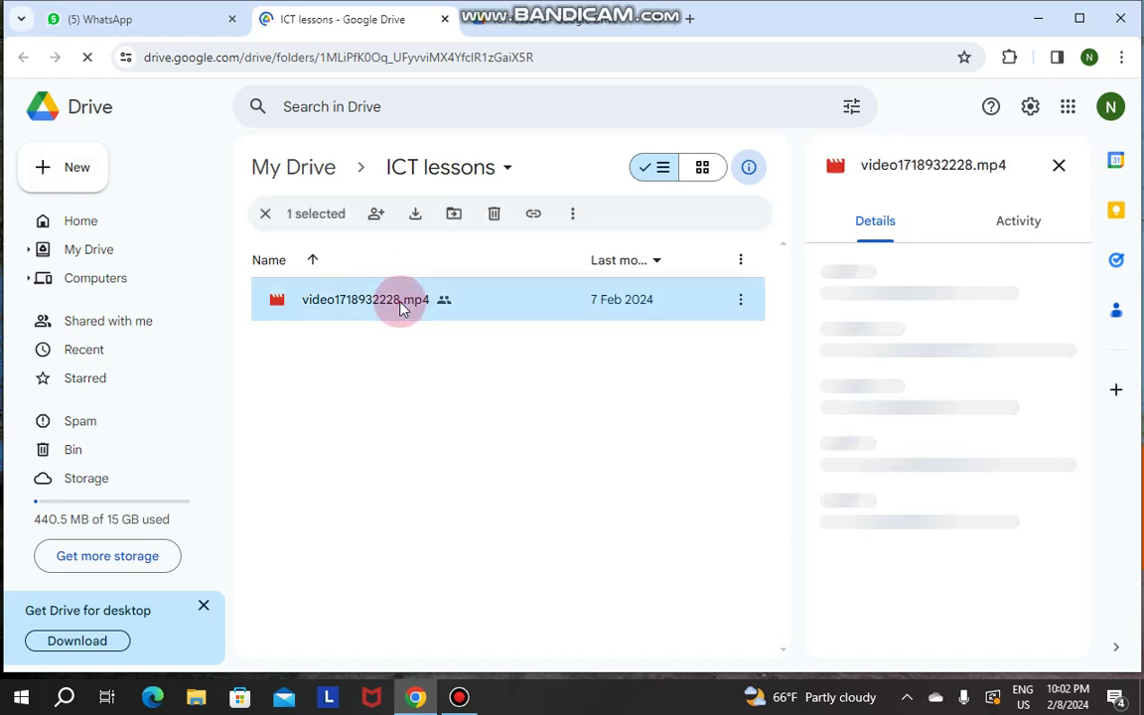
{"action": "double_click", "coordinate": [401, 308]}
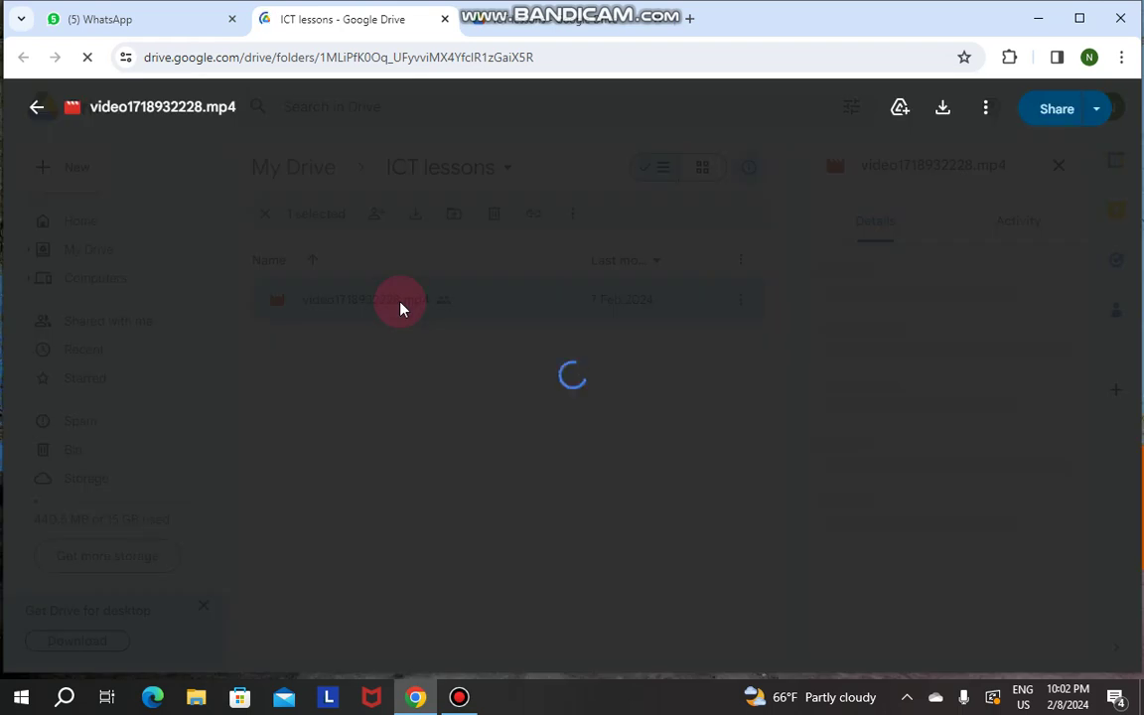